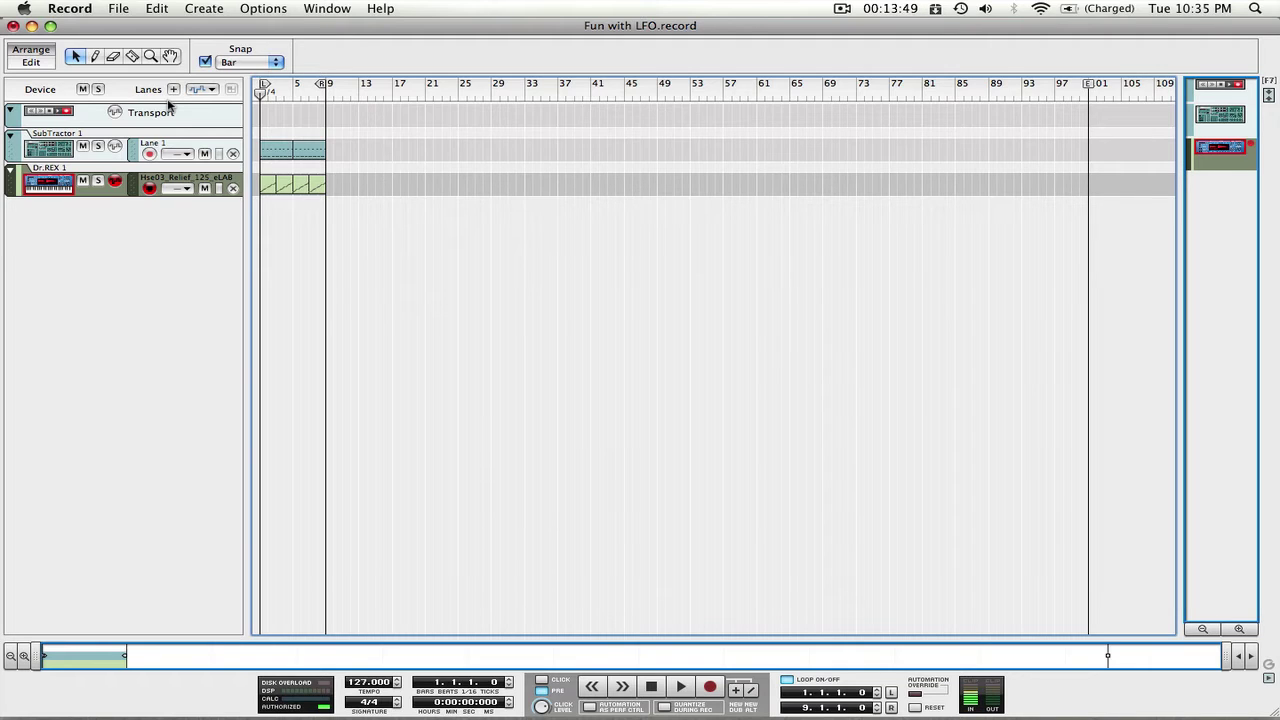
Mute the SubTractor 1 track and play the Dr.REX loop with the device rack in view
{"action": "left_click", "coordinate": [83, 148]}
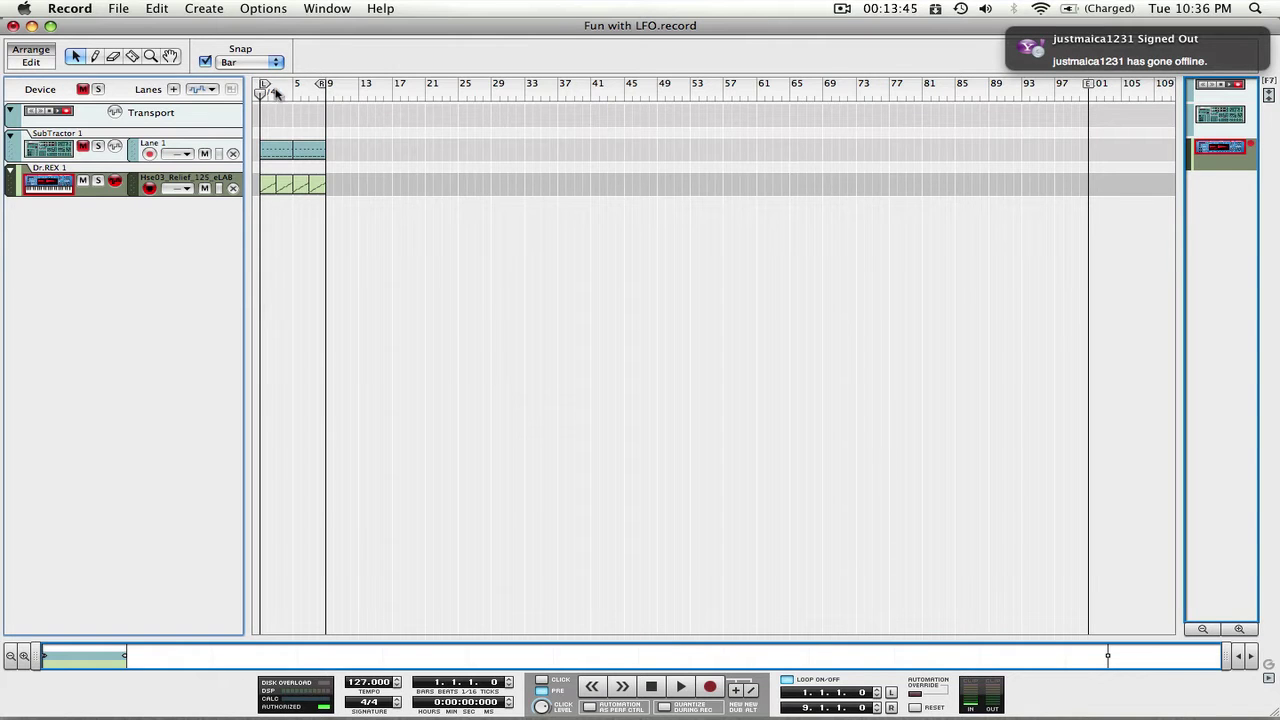
{"action": "left_click", "coordinate": [274, 94]}
{"action": "key", "text": "space"}
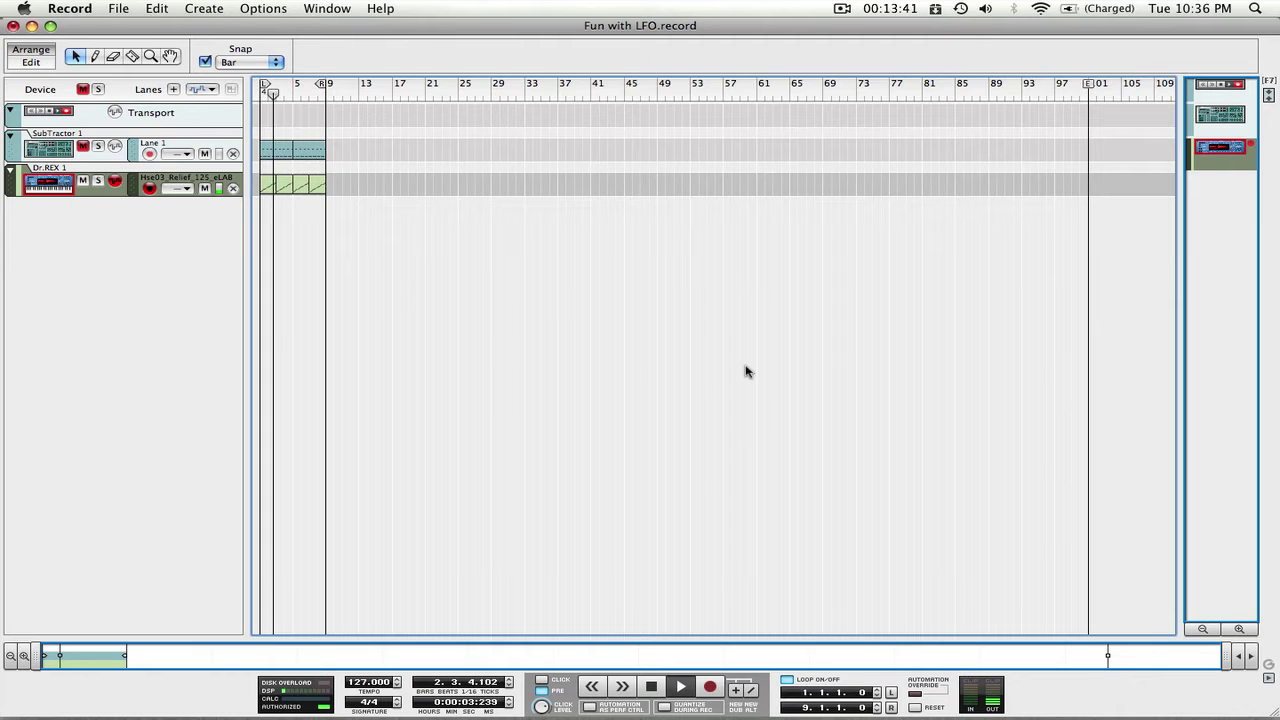
{"action": "key", "text": "F6"}
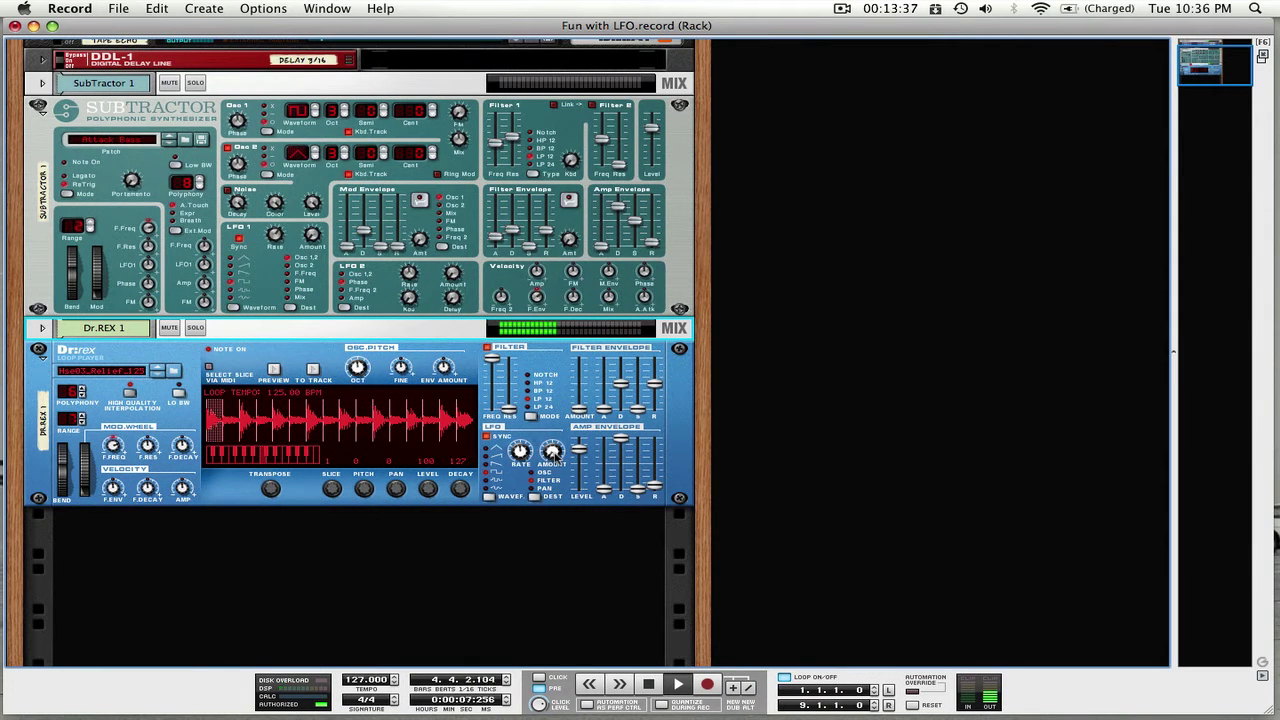
Raise the Dr.REX LFO amount to its maximum and lower the filter frequency to about its midpoint
{"action": "mouse_move", "coordinate": [554, 453]}
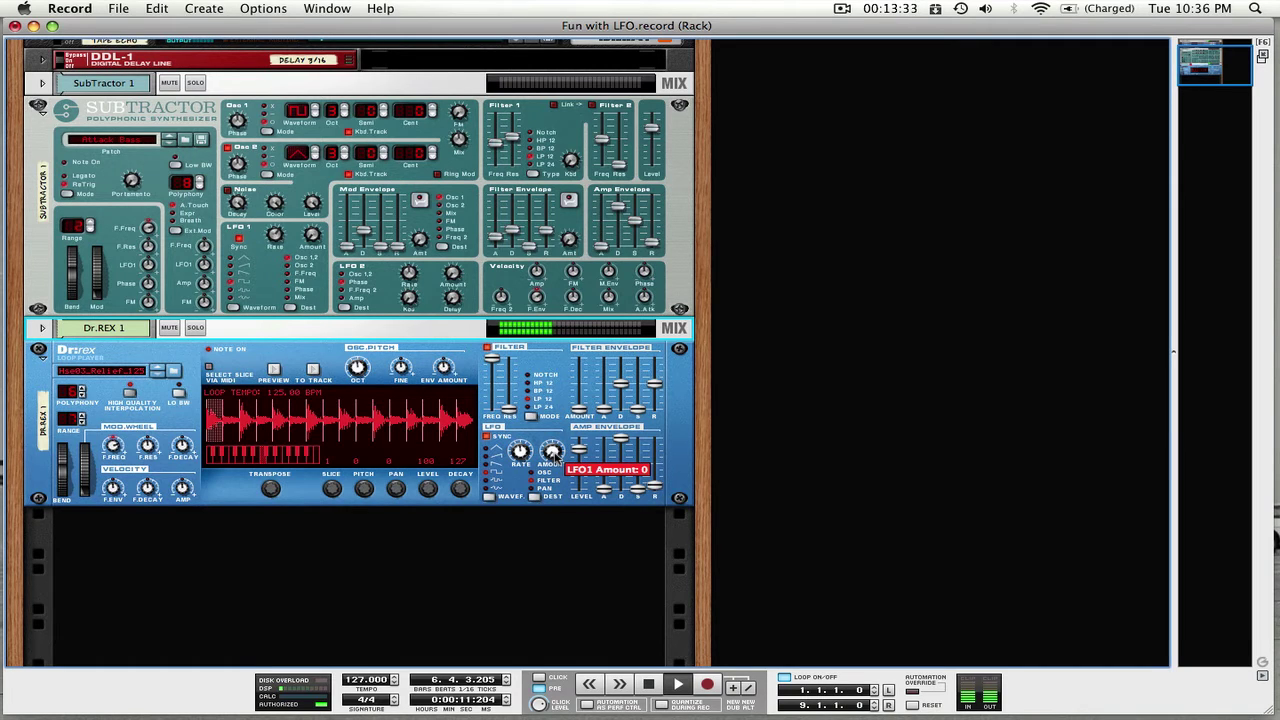
{"action": "left_click", "coordinate": [554, 453]}
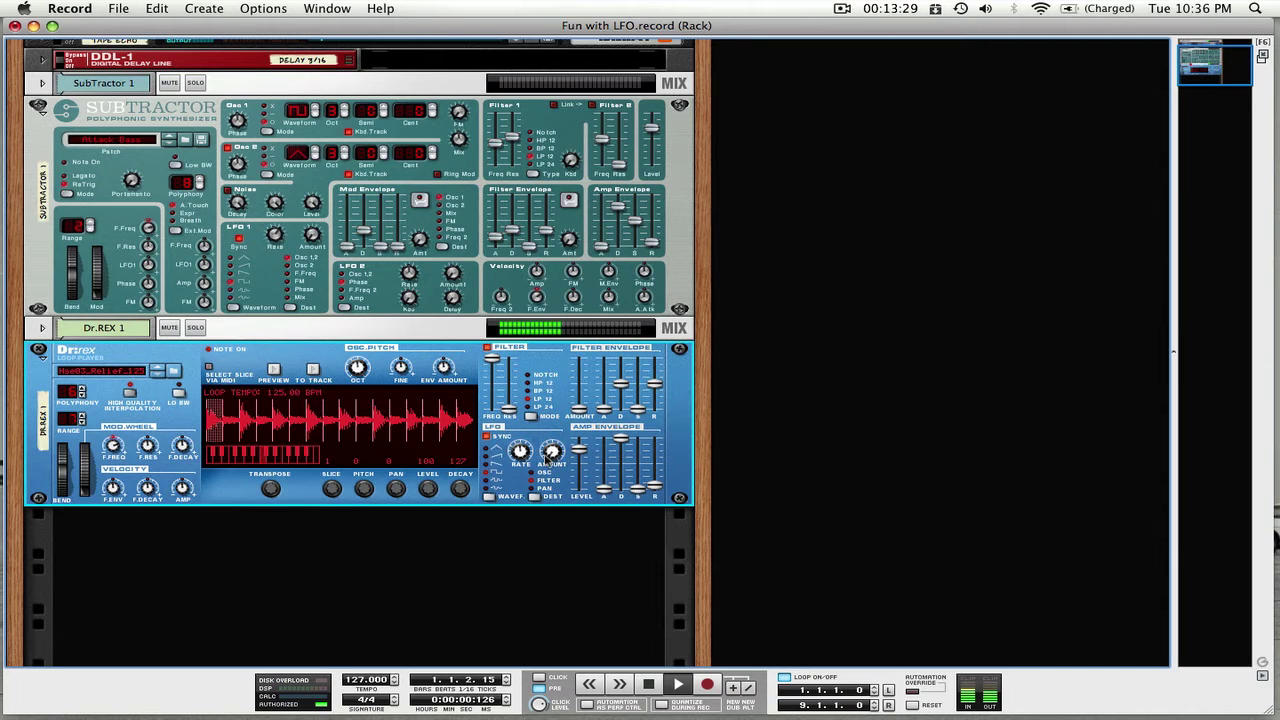
{"action": "left_click_drag", "start_coordinate": [553, 452], "coordinate": [537, 175]}
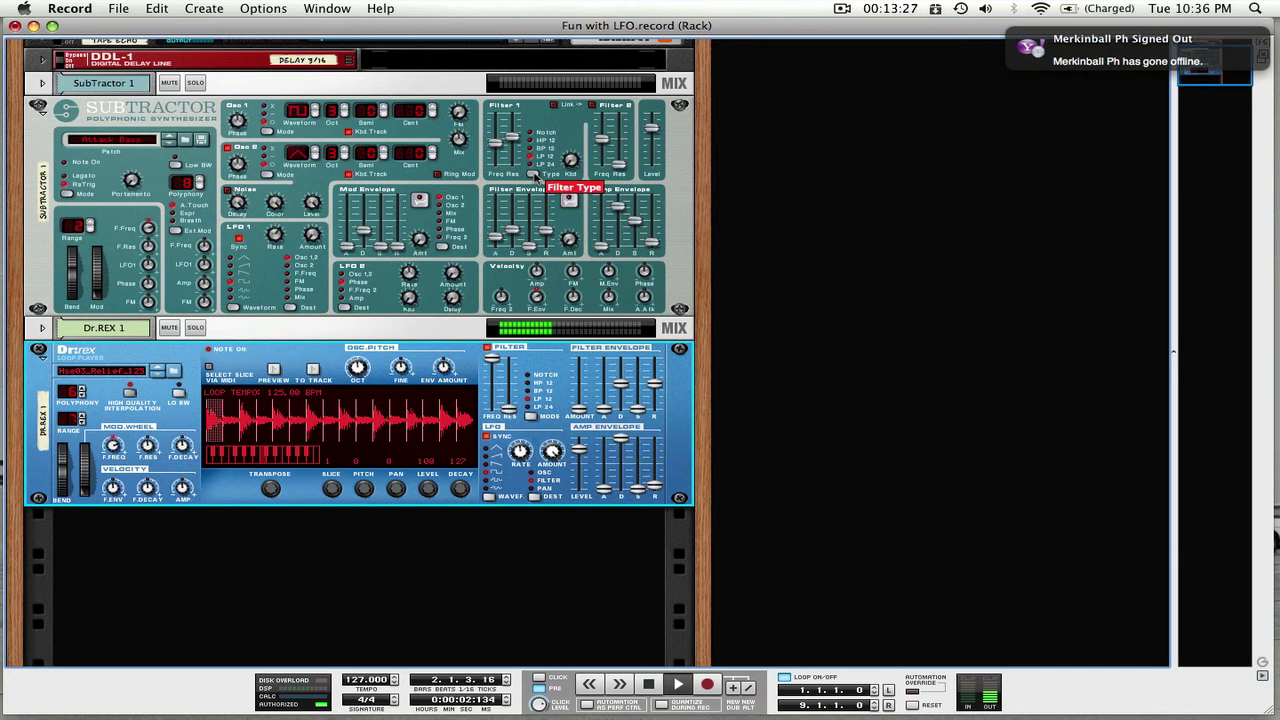
{"action": "left_click_drag", "start_coordinate": [493, 362], "coordinate": [493, 382]}
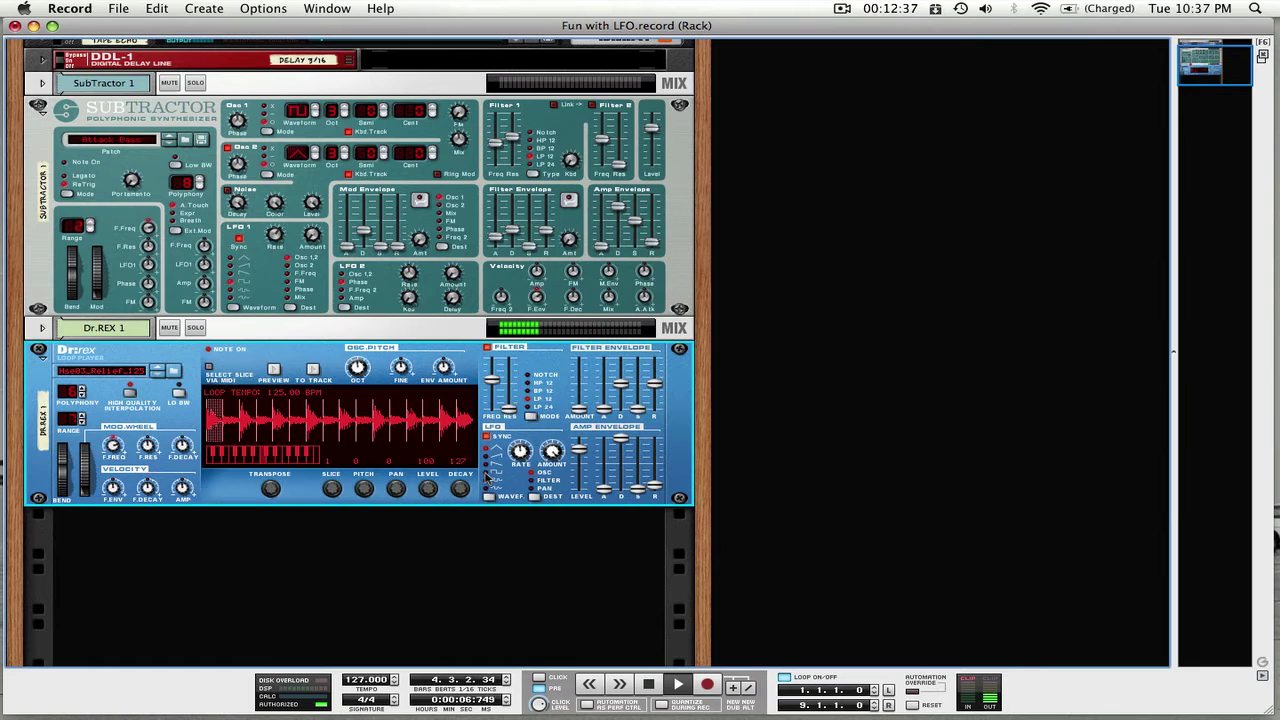
With the Dr.REX LFO amount at 127, adjust the LFO rate and choose an LFO waveform
{"action": "left_click_drag", "start_coordinate": [552, 452], "coordinate": [546, 340]}
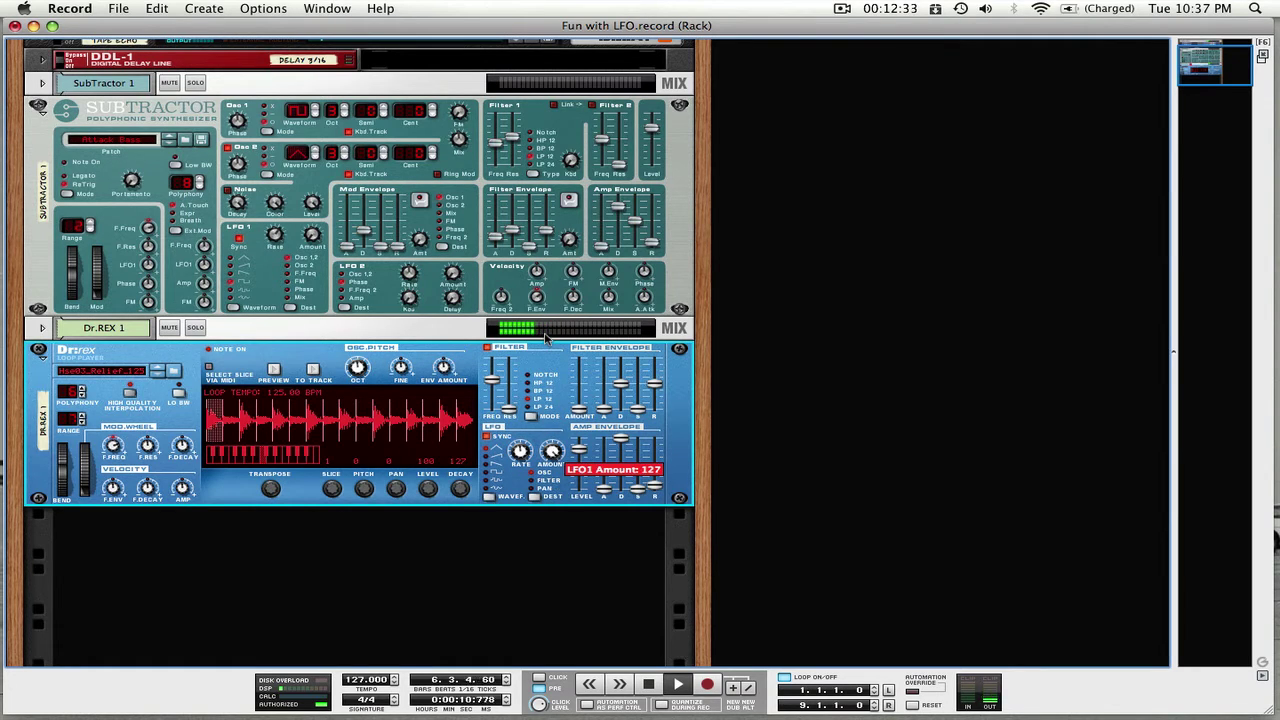
{"action": "left_click", "coordinate": [520, 451]}
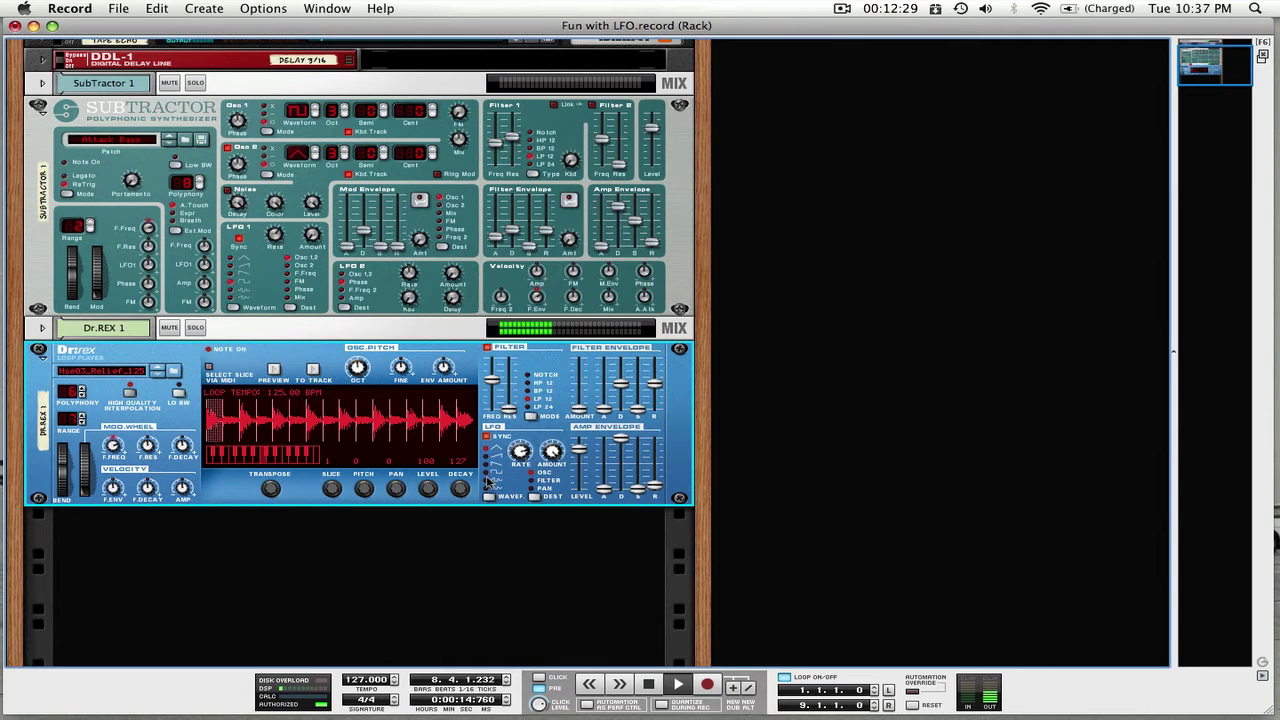
{"action": "left_click", "coordinate": [487, 479]}
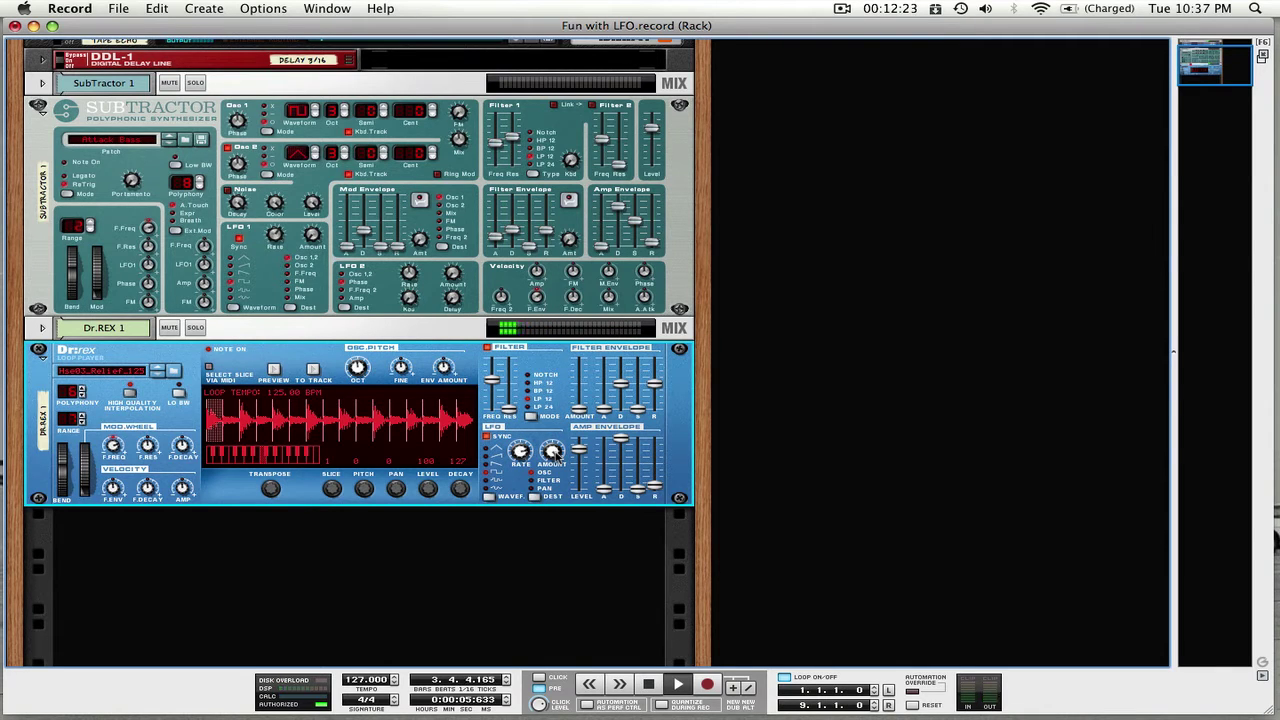
Open the Dr.REX filter frequency fully and reduce the LFO amount to 83 while trying LFO waveforms
{"action": "left_click_drag", "start_coordinate": [492, 393], "coordinate": [492, 368]}
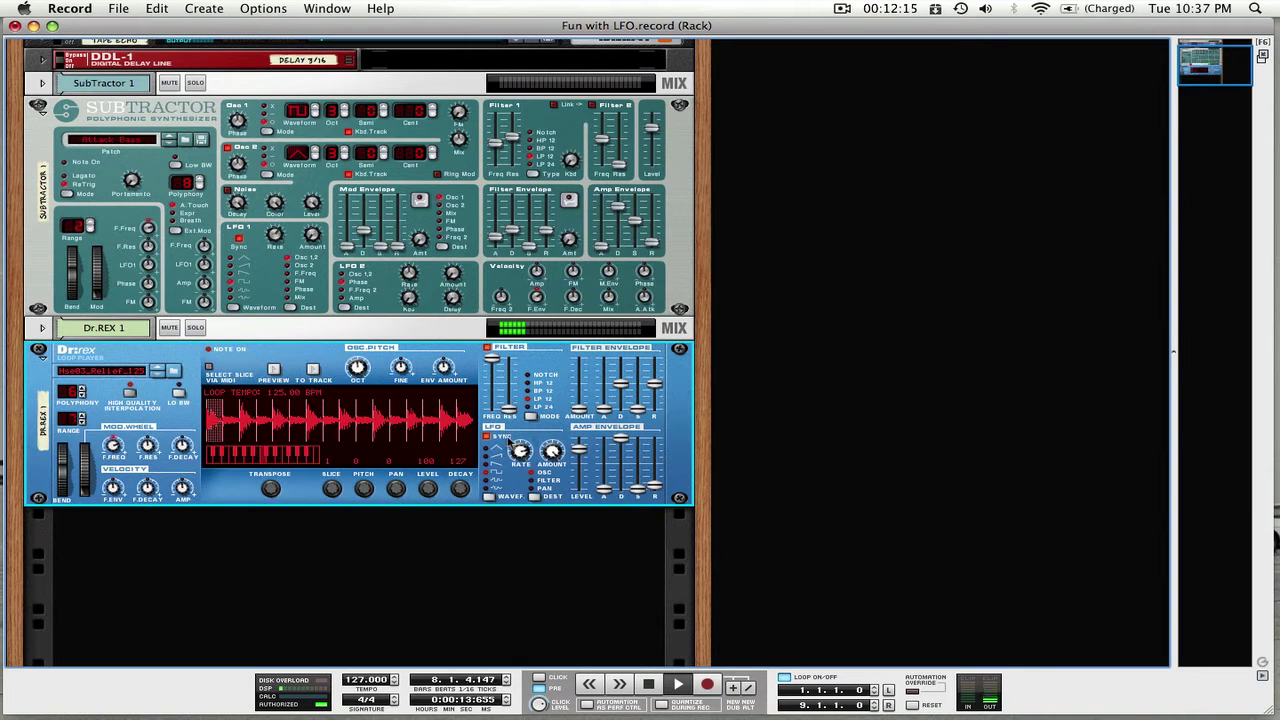
{"action": "mouse_move", "coordinate": [552, 451]}
{"action": "left_mouse_down"}
{"action": "mouse_move", "coordinate": [550, 440]}
{"action": "mouse_move", "coordinate": [547, 474]}
{"action": "left_mouse_up"}
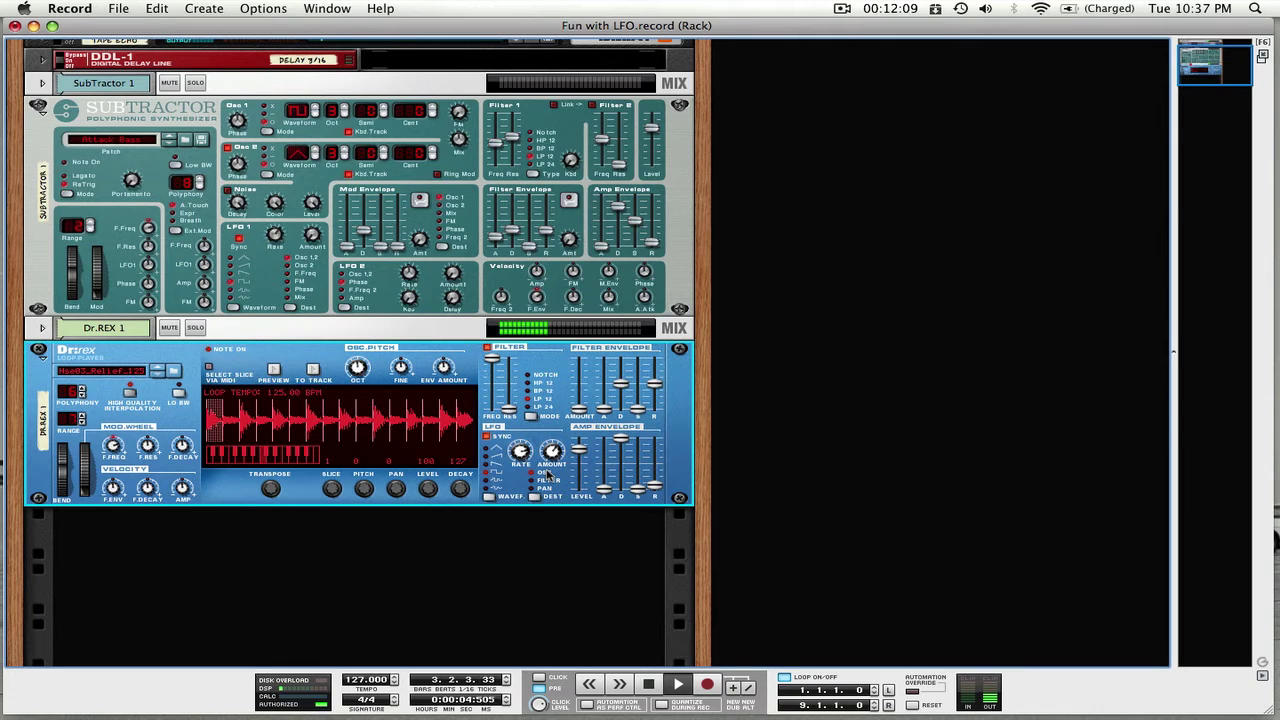
{"action": "left_click", "coordinate": [489, 469]}
{"action": "left_click", "coordinate": [489, 477]}
{"action": "mouse_move", "coordinate": [553, 451]}
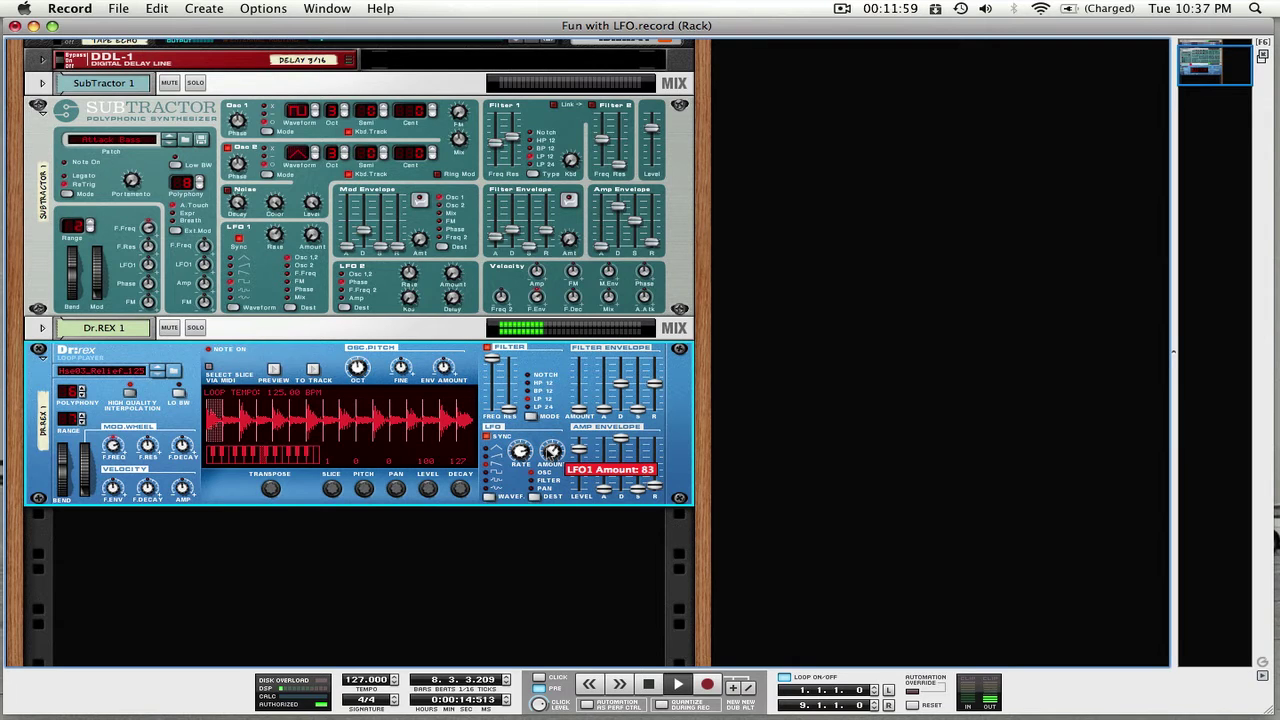
Replay the loop to audition the Dr.REX LFO modulating the oscillator pitch
{"action": "key", "text": "space"}
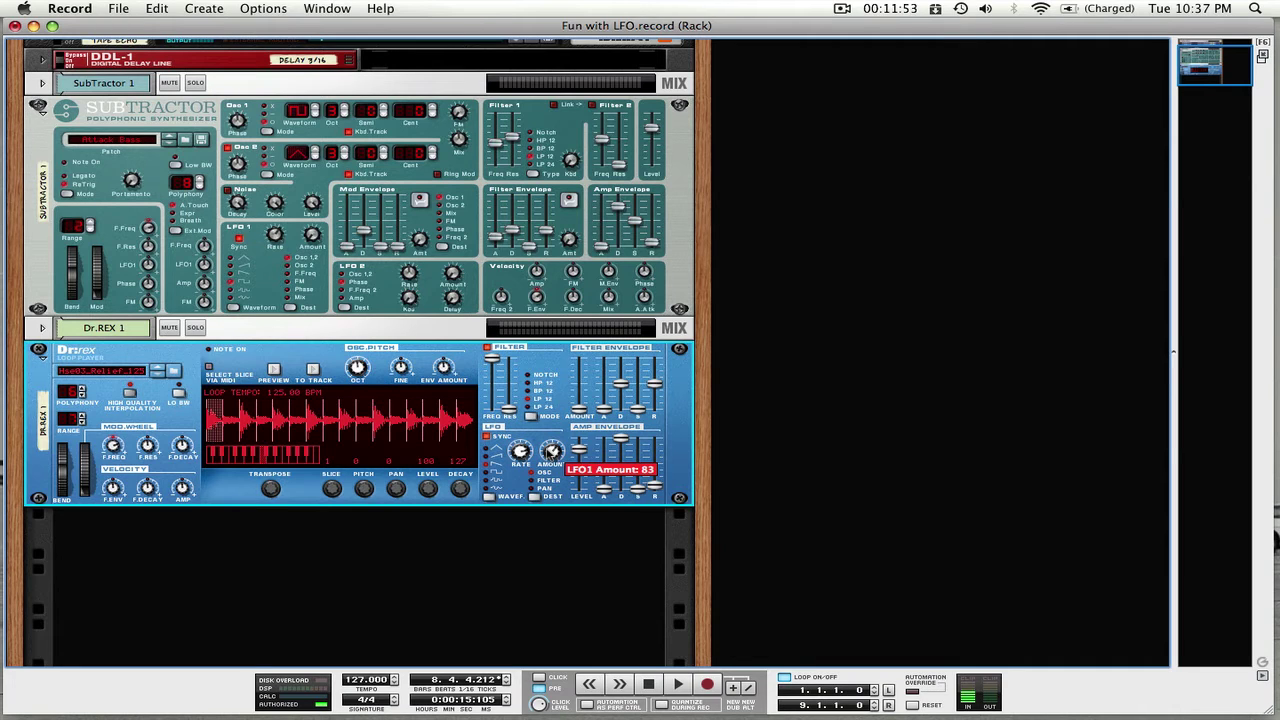
{"action": "key", "text": "space"}
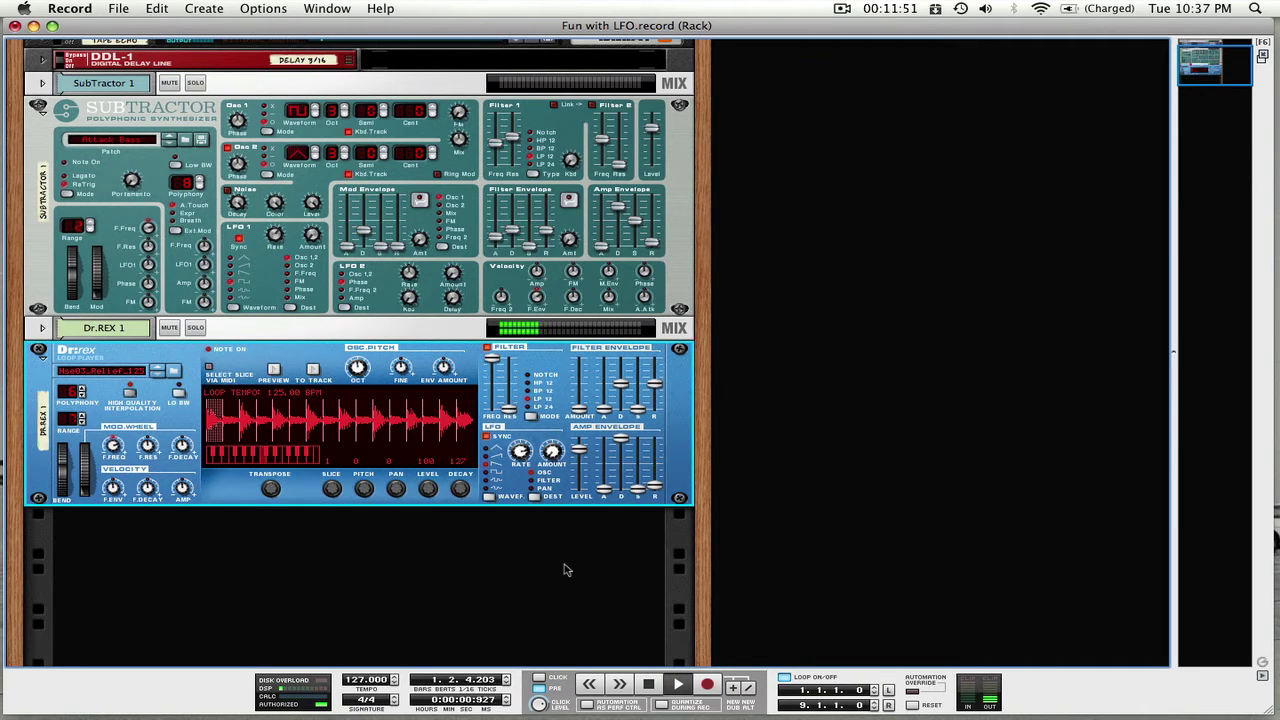
{"action": "left_click", "coordinate": [649, 686]}
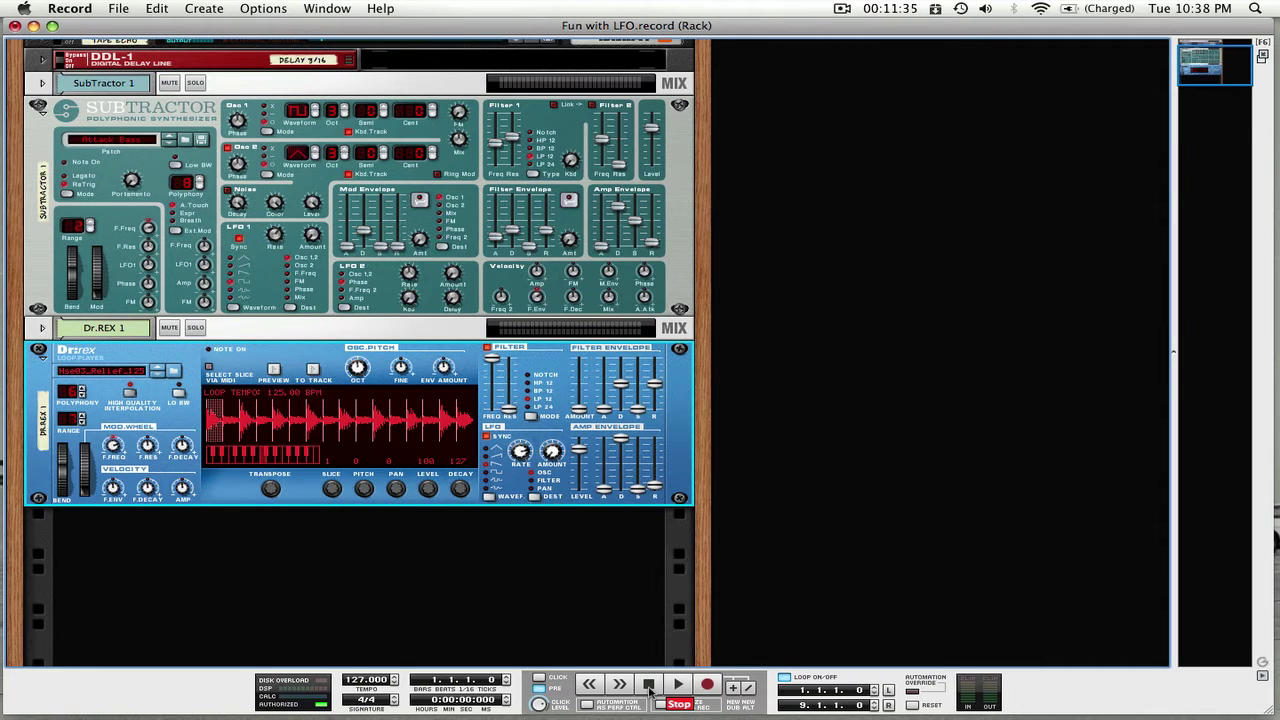
{"action": "key", "text": "space"}
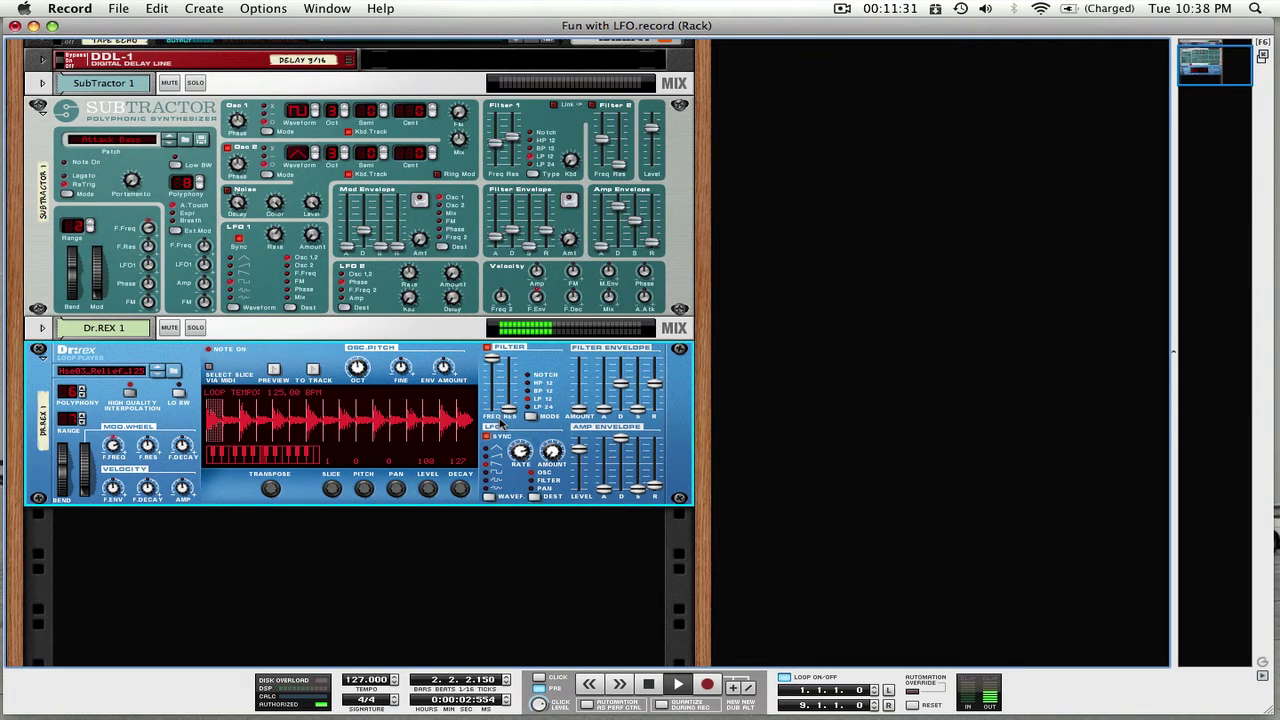
{"action": "key", "text": "space"}
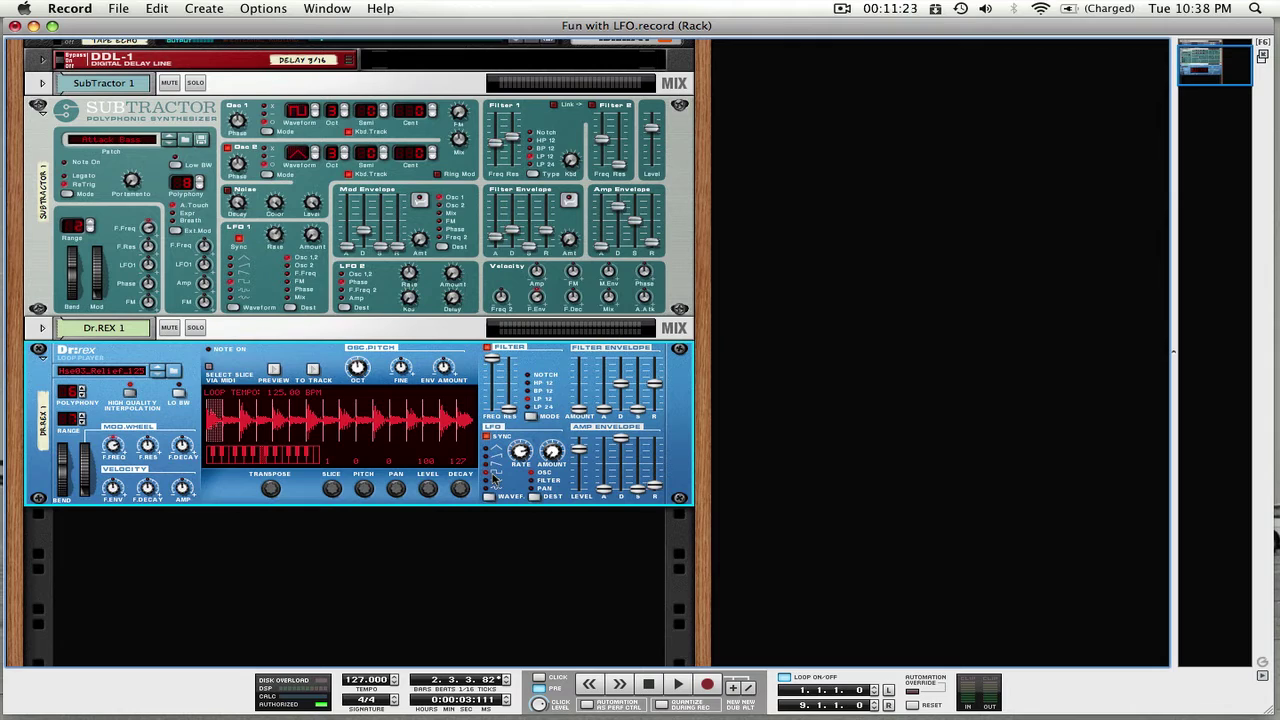
{"action": "key", "text": "space"}
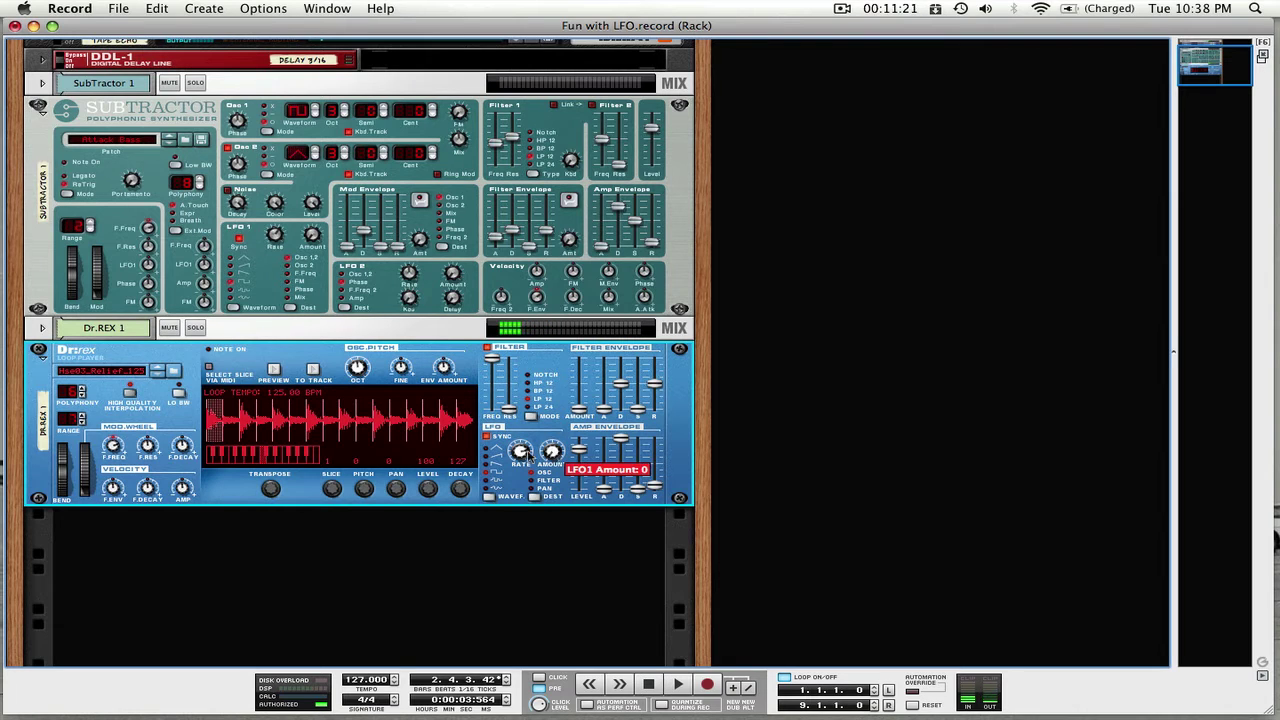
Route the Dr.REX LFO to the filter at amount 127 and sweep the filter frequency between minimum and 95, settling near its midpoint
{"action": "left_click_drag", "start_coordinate": [552, 451], "coordinate": [530, 205]}
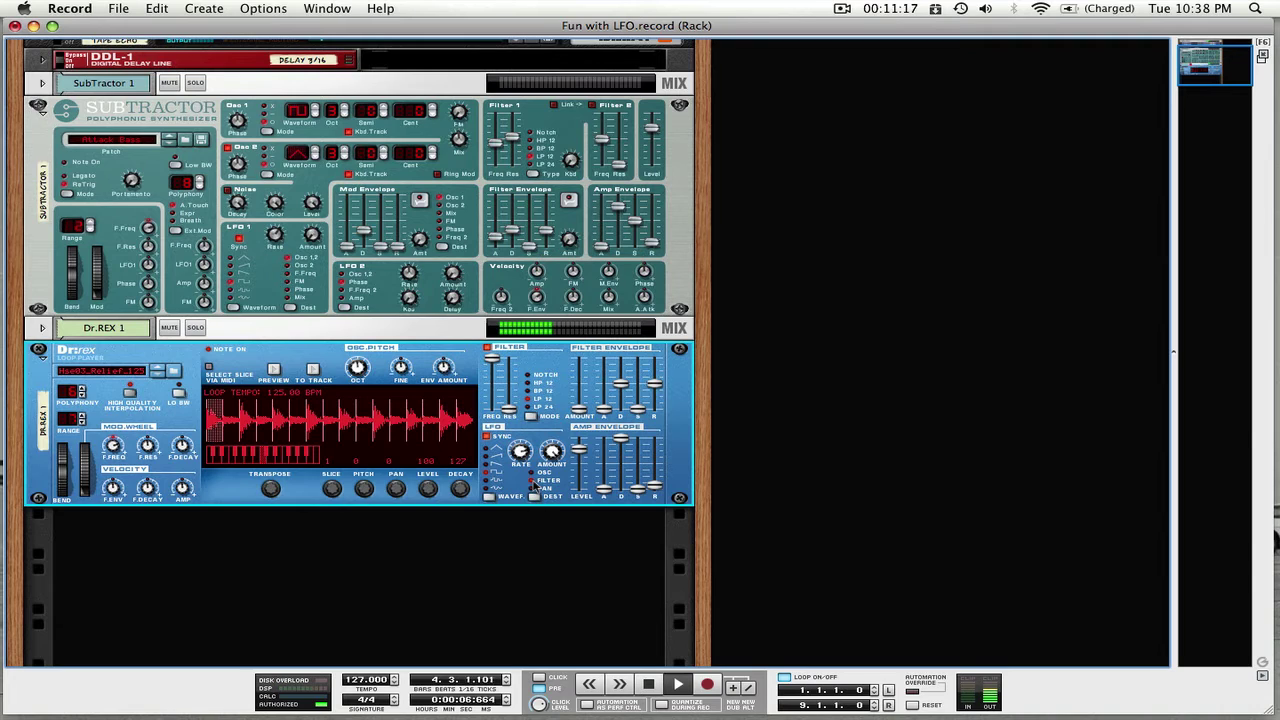
{"action": "left_click_drag", "start_coordinate": [491, 360], "coordinate": [490, 388]}
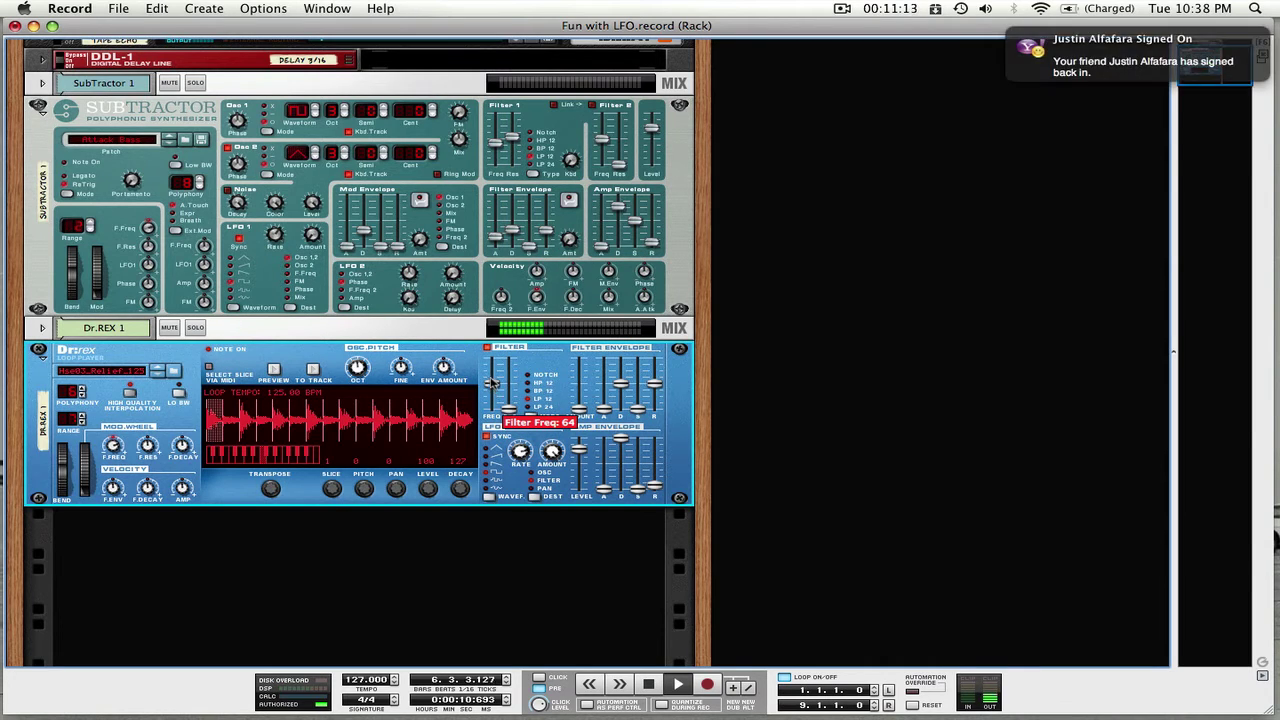
{"action": "left_click_drag", "start_coordinate": [491, 383], "coordinate": [491, 374]}
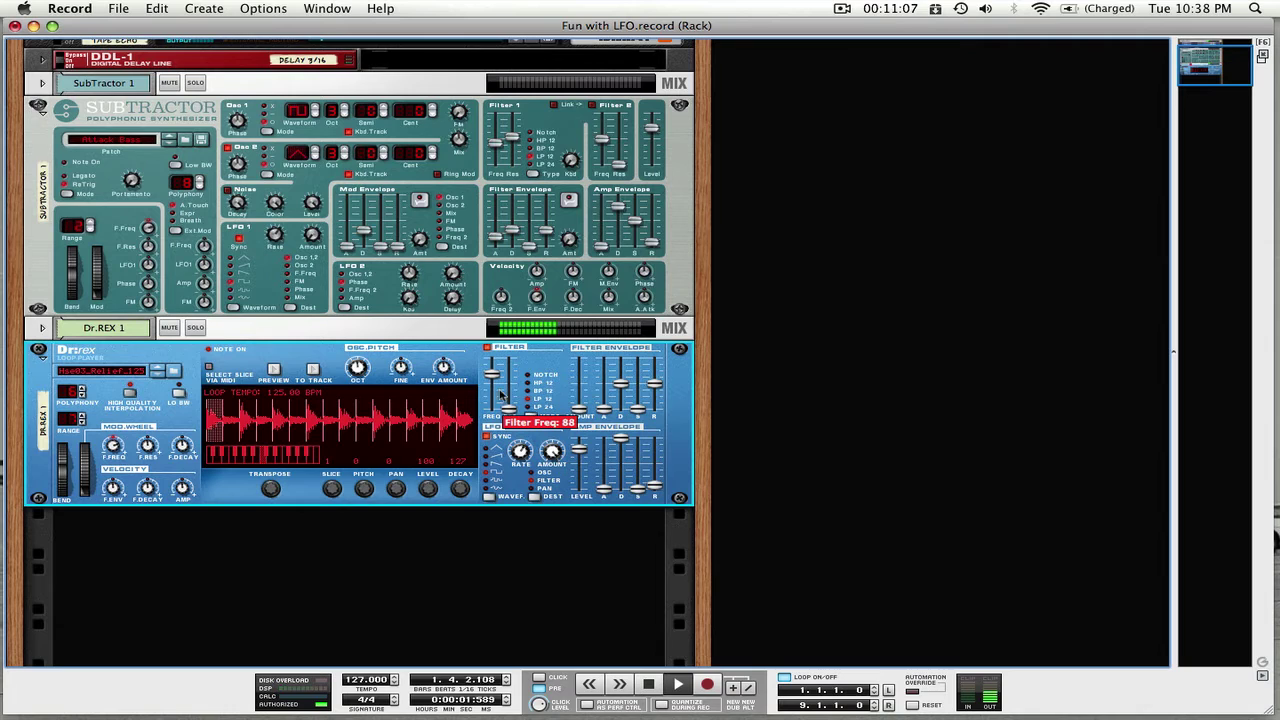
{"action": "left_click_drag", "start_coordinate": [494, 374], "coordinate": [487, 468]}
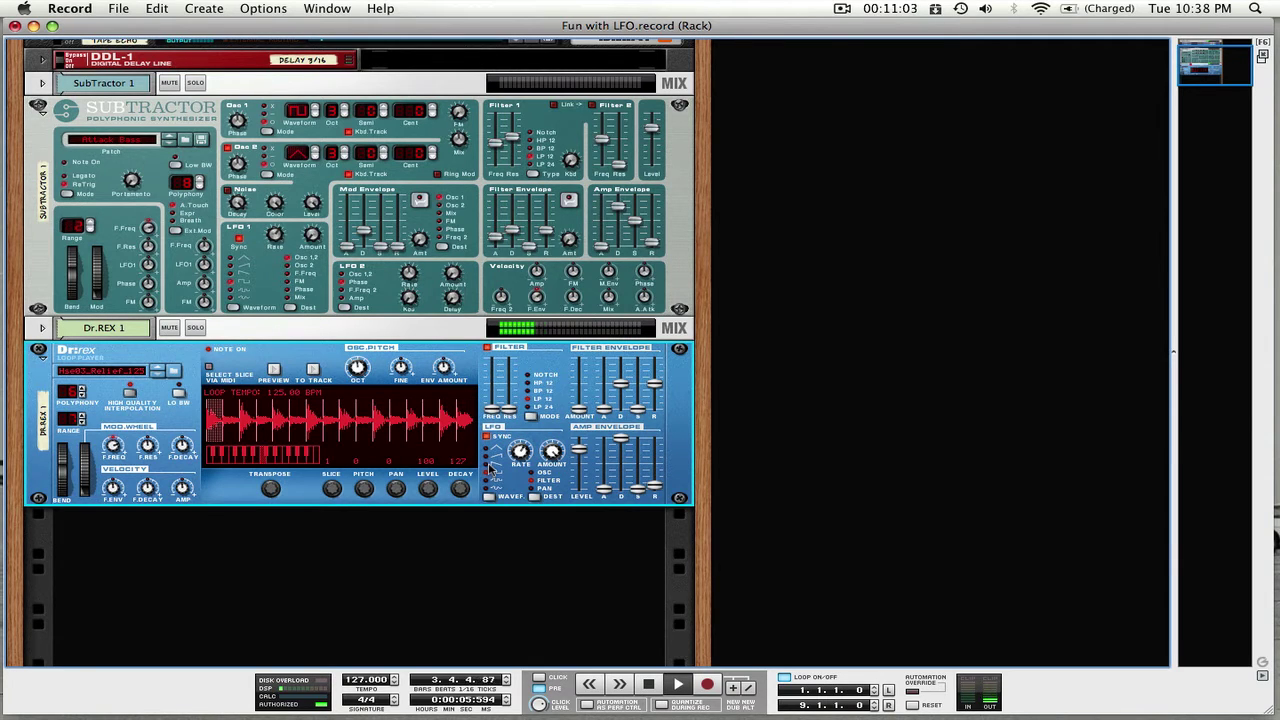
{"action": "left_click", "coordinate": [492, 372]}
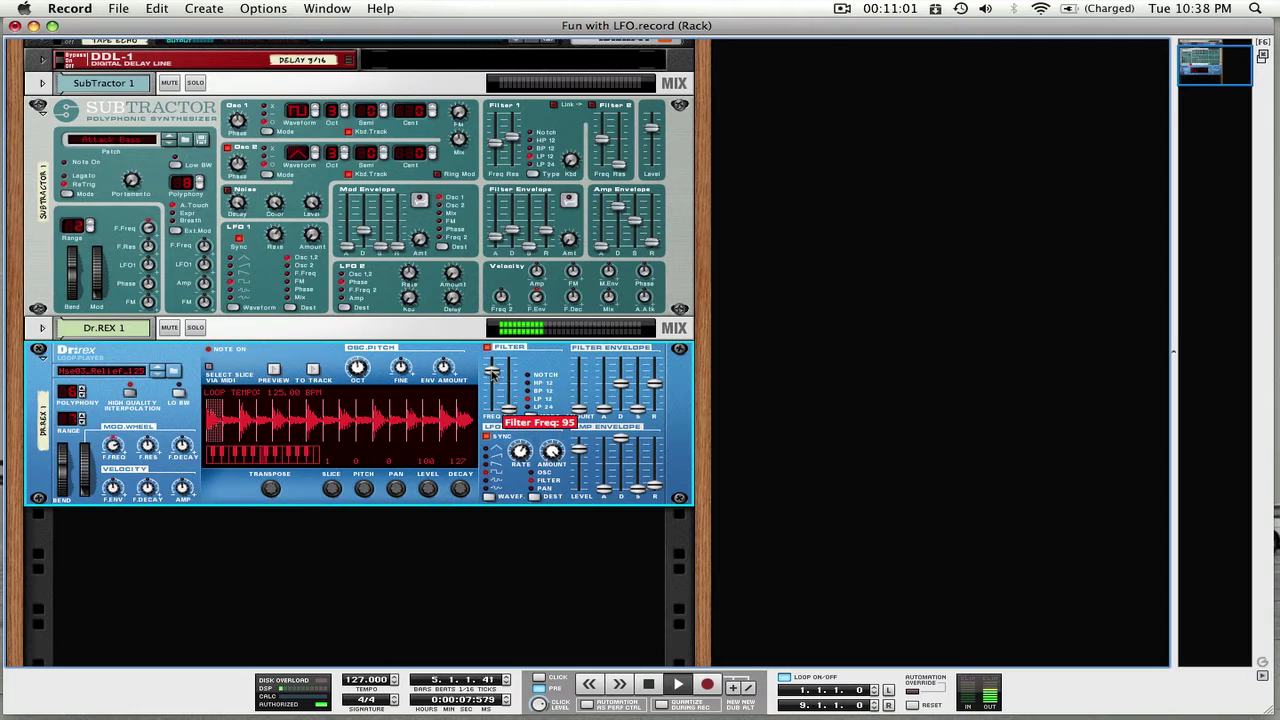
{"action": "left_click_drag", "start_coordinate": [492, 373], "coordinate": [492, 385]}
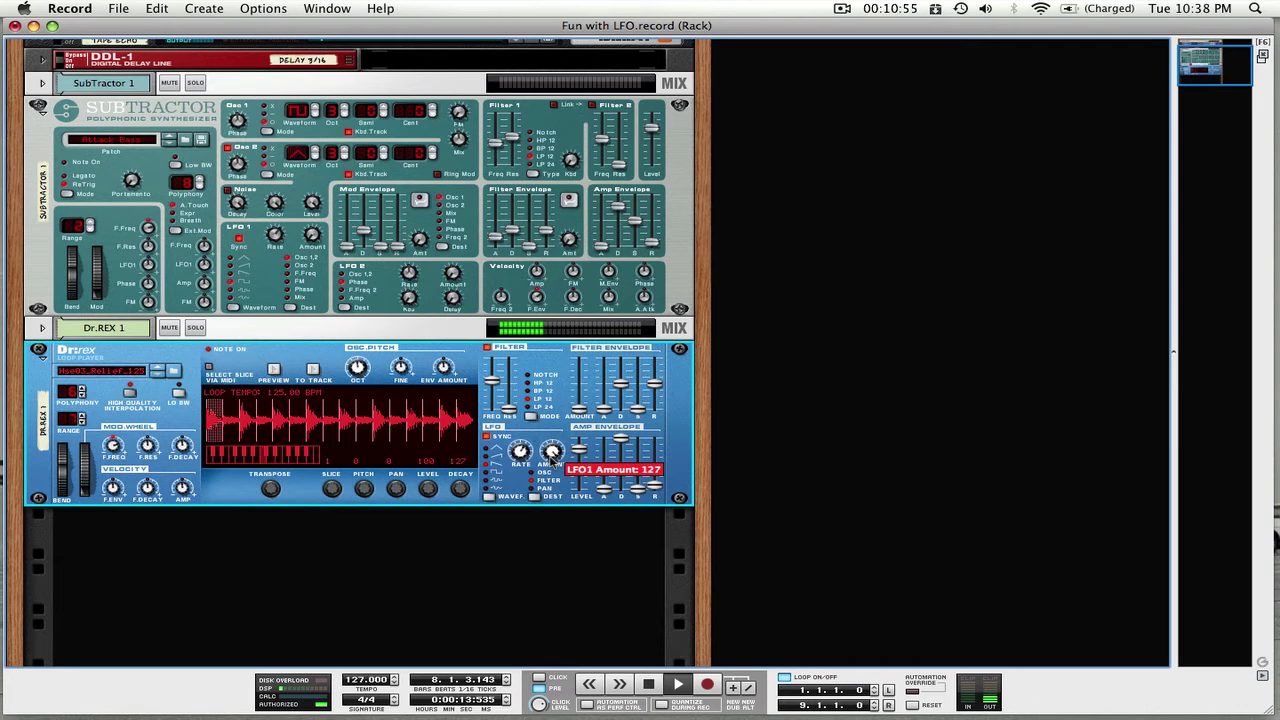
Return to the sequencer, unmute the SubTractor 1 track and play it together with the Dr.REX loop
{"action": "key", "text": "ctrl+Right"}
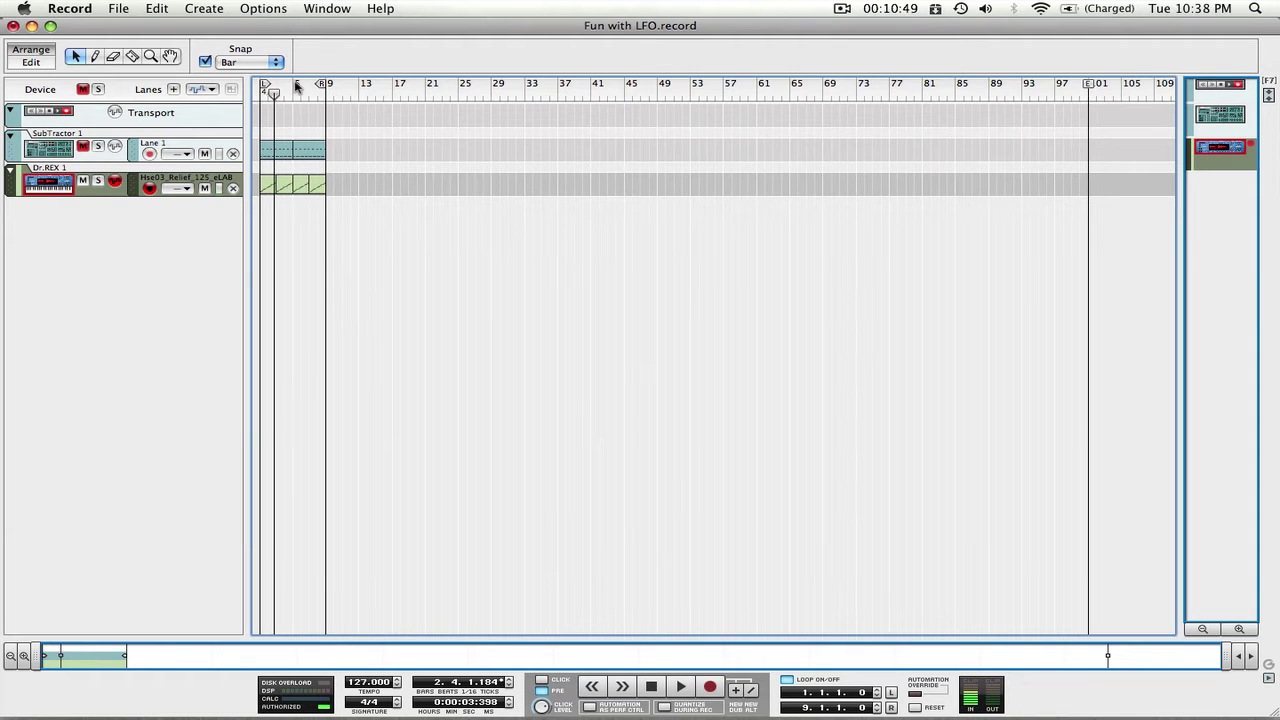
{"action": "key", "text": "space"}
{"action": "key", "text": "space"}
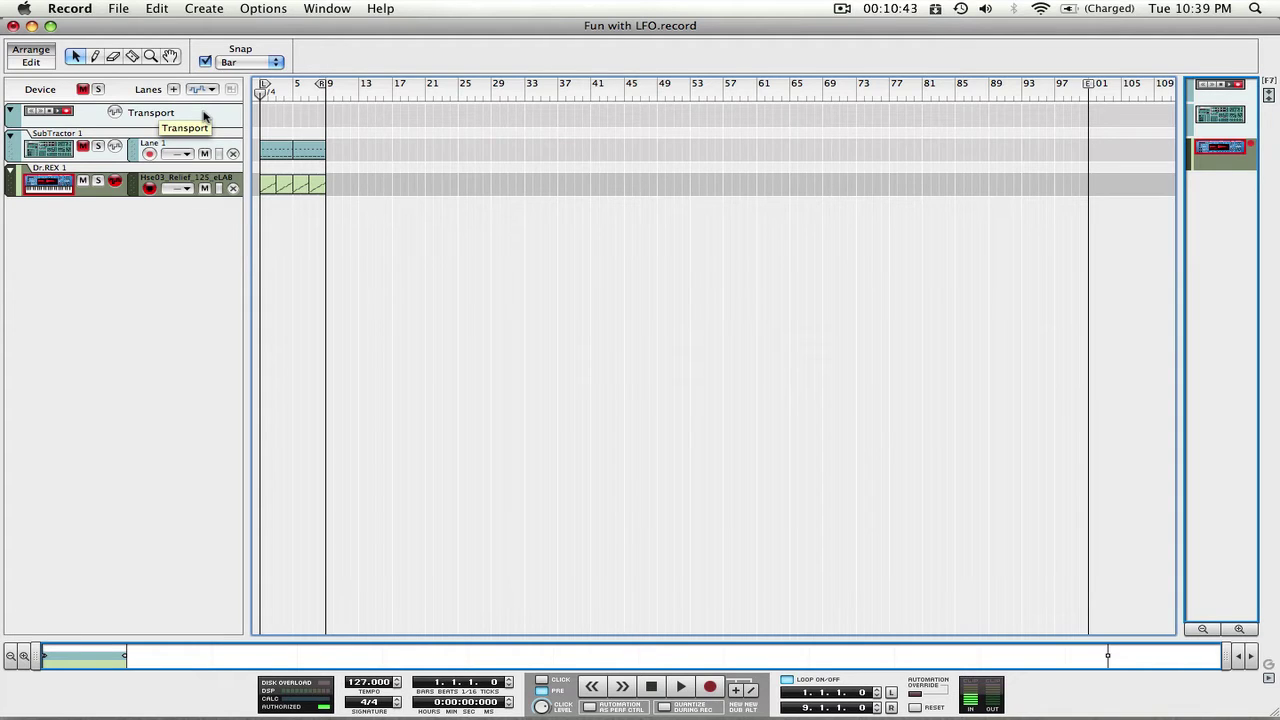
{"action": "left_click", "coordinate": [84, 146]}
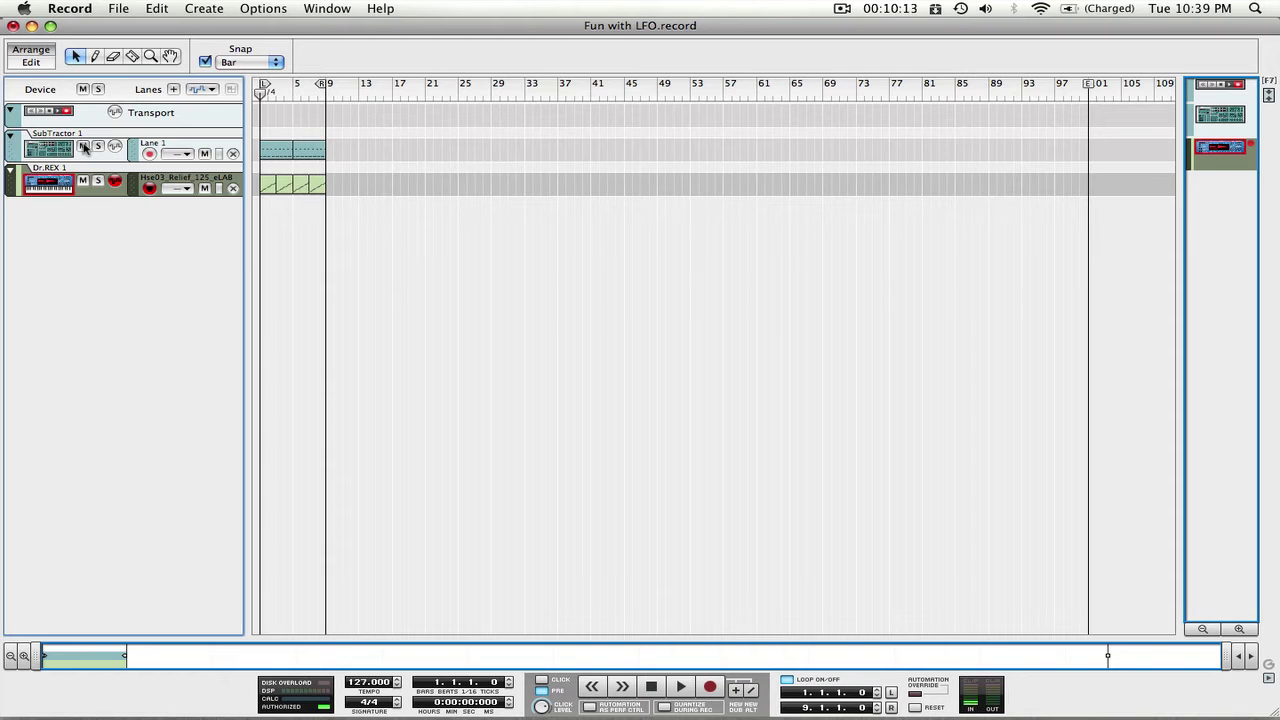
{"action": "key", "text": "space"}
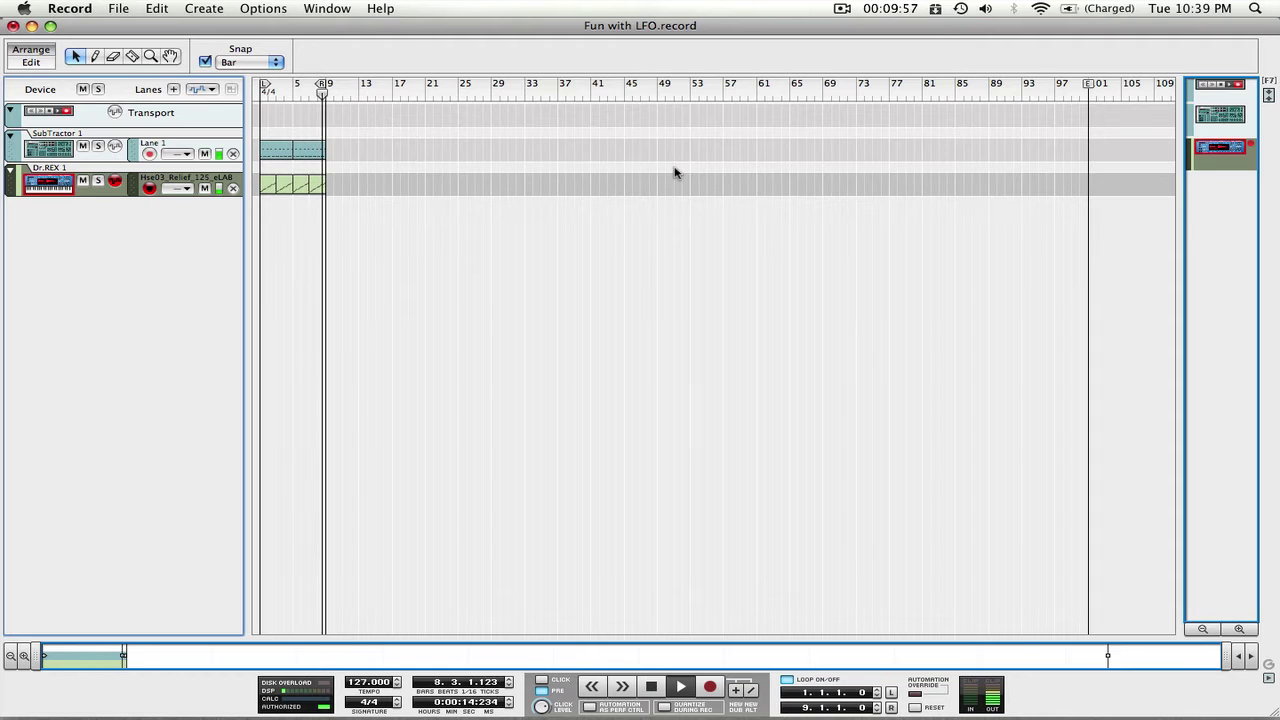
{"action": "key", "text": "space"}
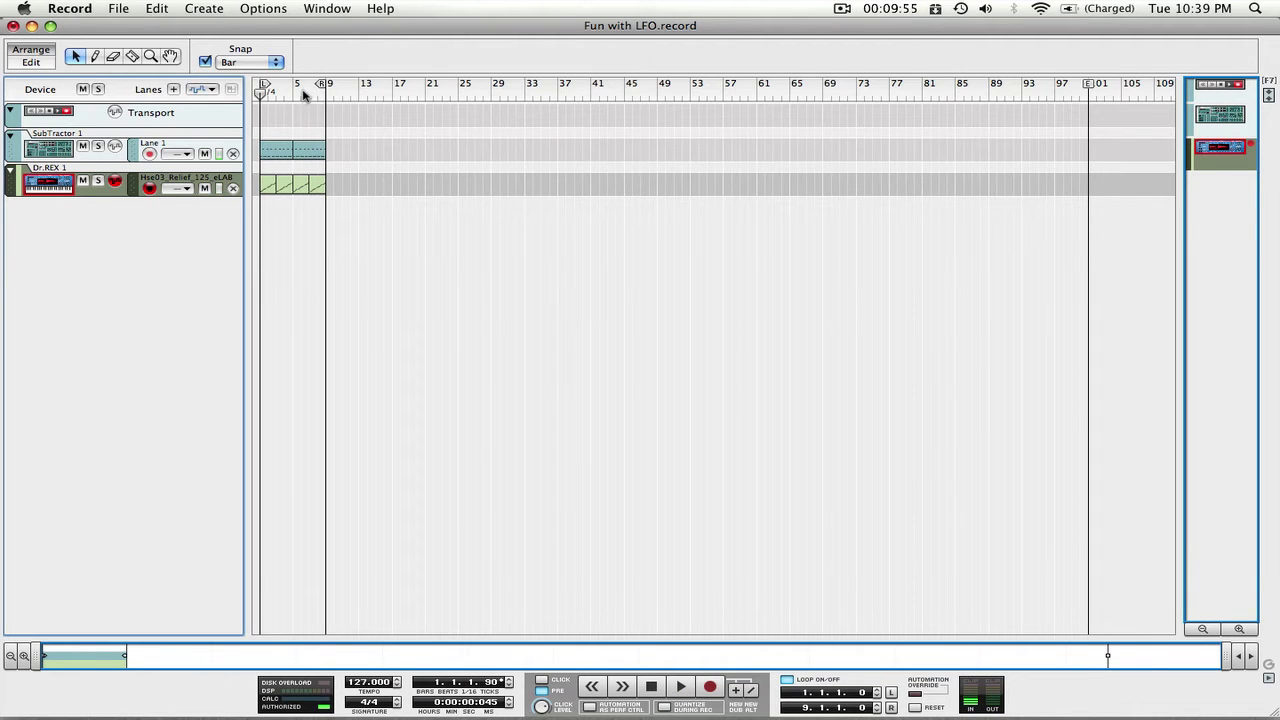
Select the SubTractor 1 track and play the song from the start with the device rack in view
{"action": "left_click", "coordinate": [262, 93]}
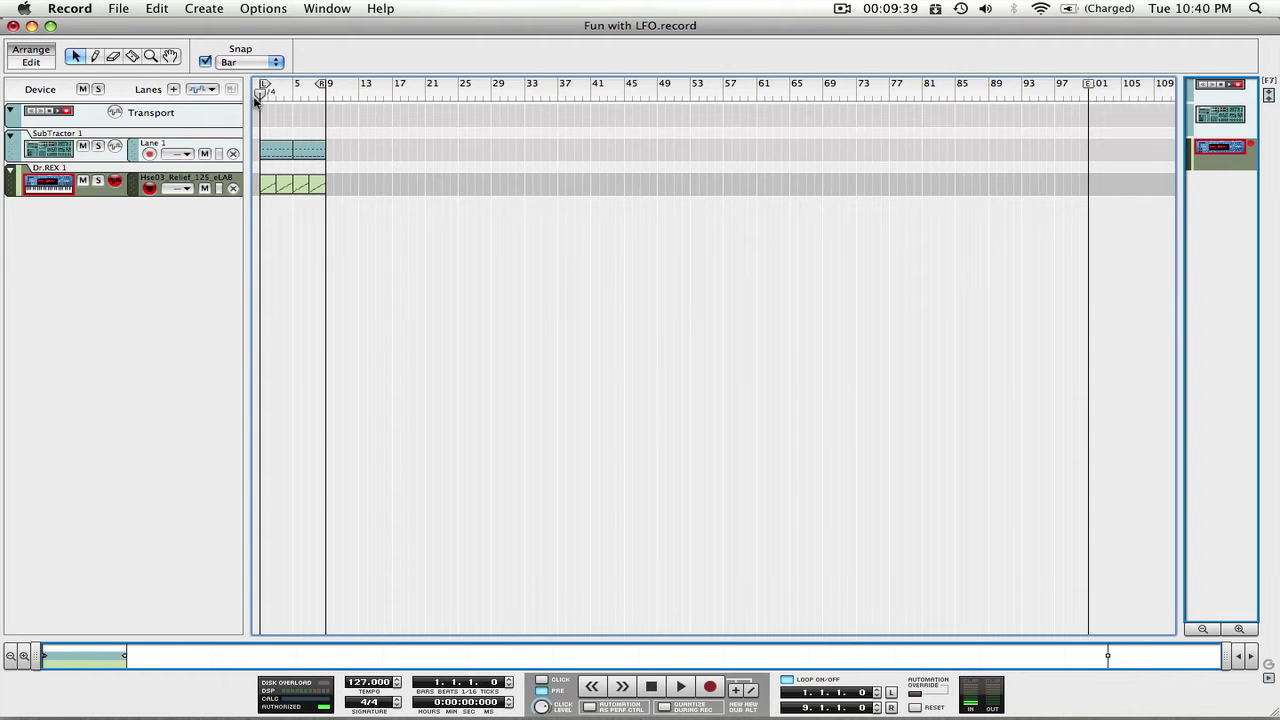
{"action": "left_click", "coordinate": [11, 160]}
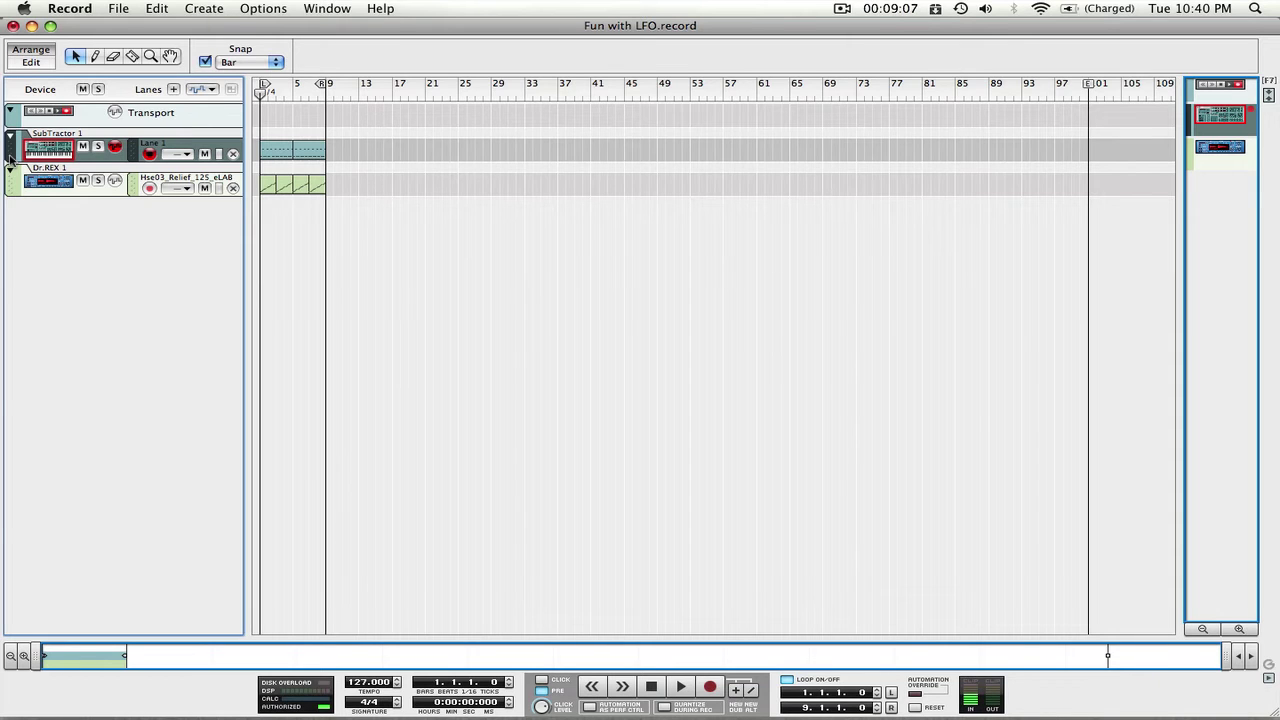
{"action": "key", "text": "space"}
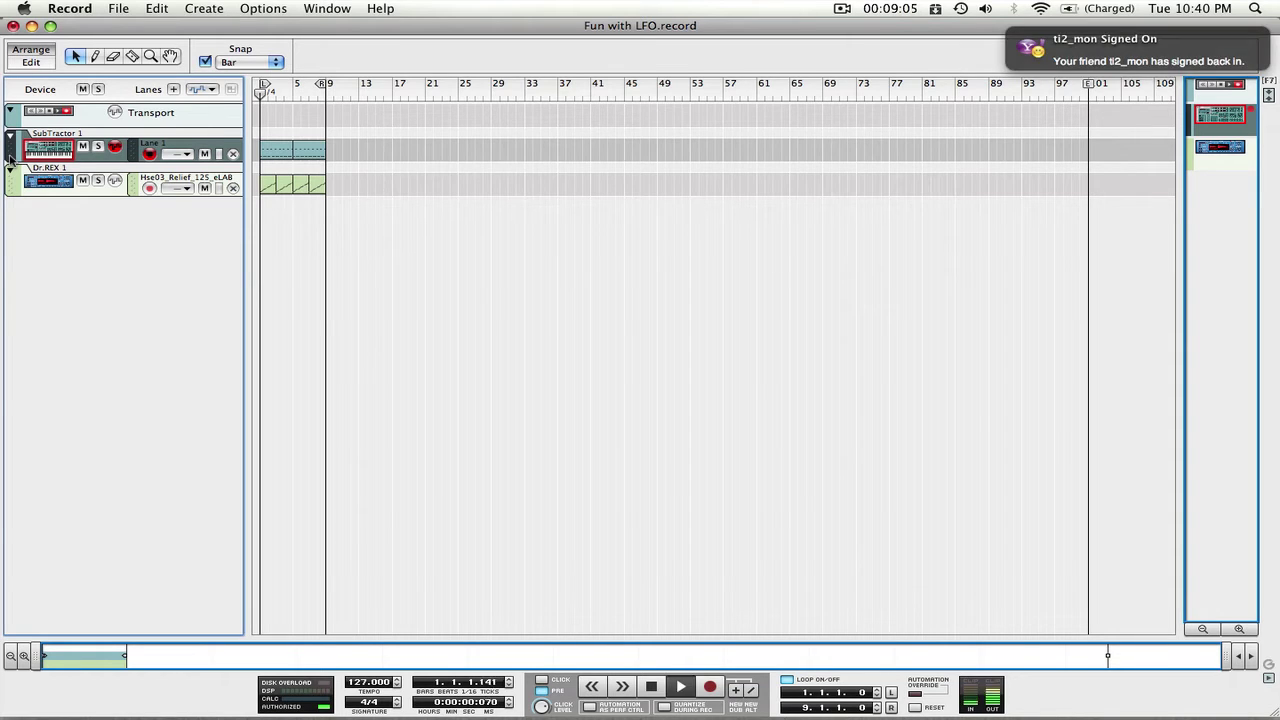
{"action": "key", "text": "ctrl+Left"}
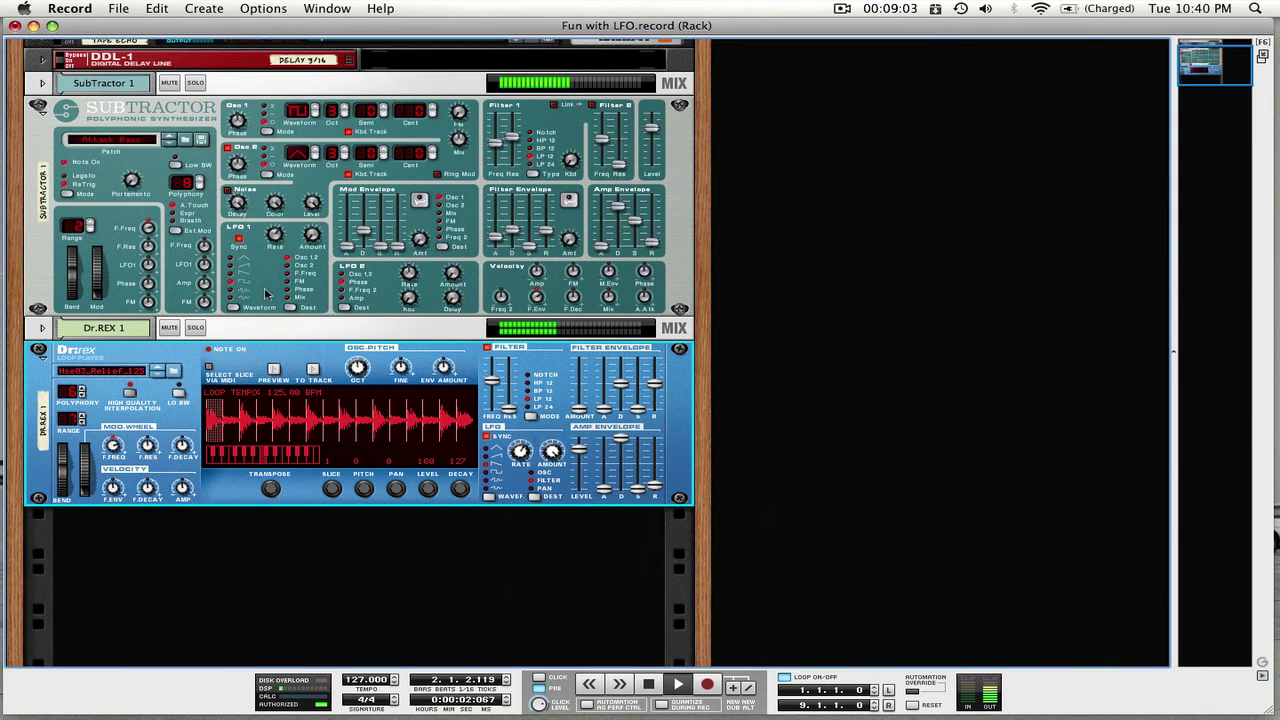
Raise the SubTractor's LFO 1 amount while the song plays and audition the Osc 1,2 and Osc 2 destinations at a 1/4 rate
{"action": "mouse_move", "coordinate": [312, 234]}
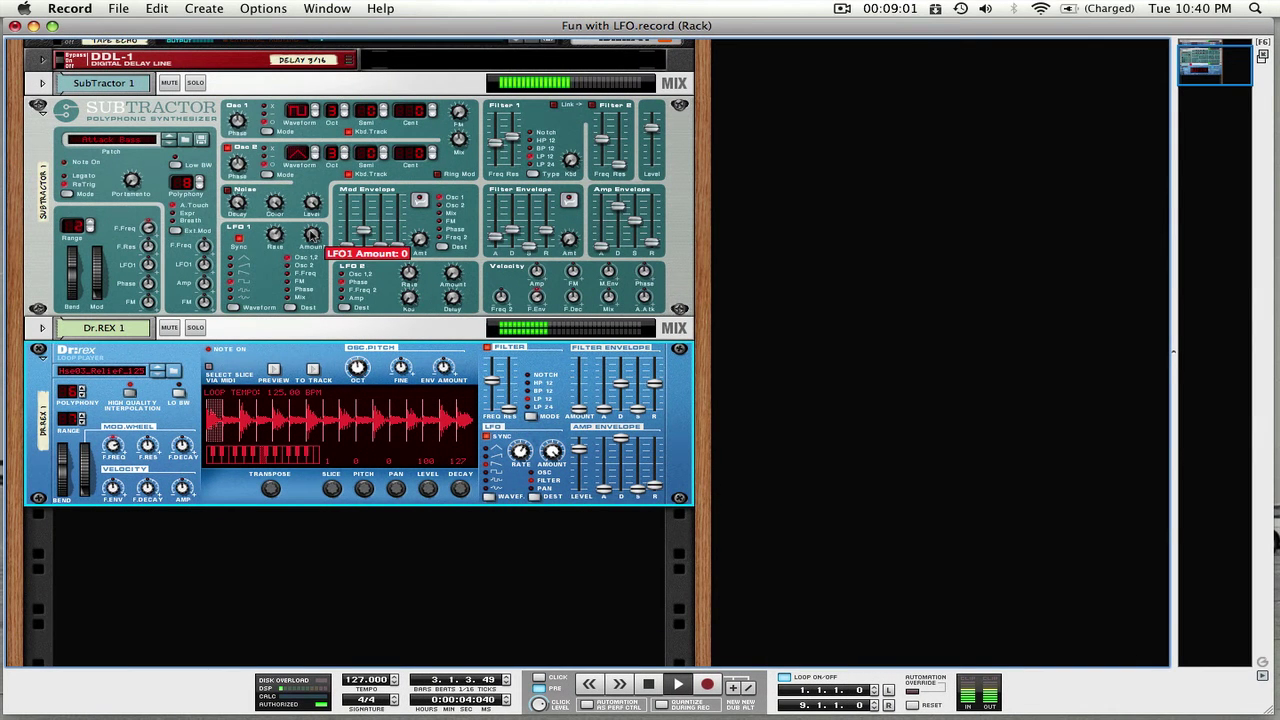
{"action": "left_click", "coordinate": [312, 234]}
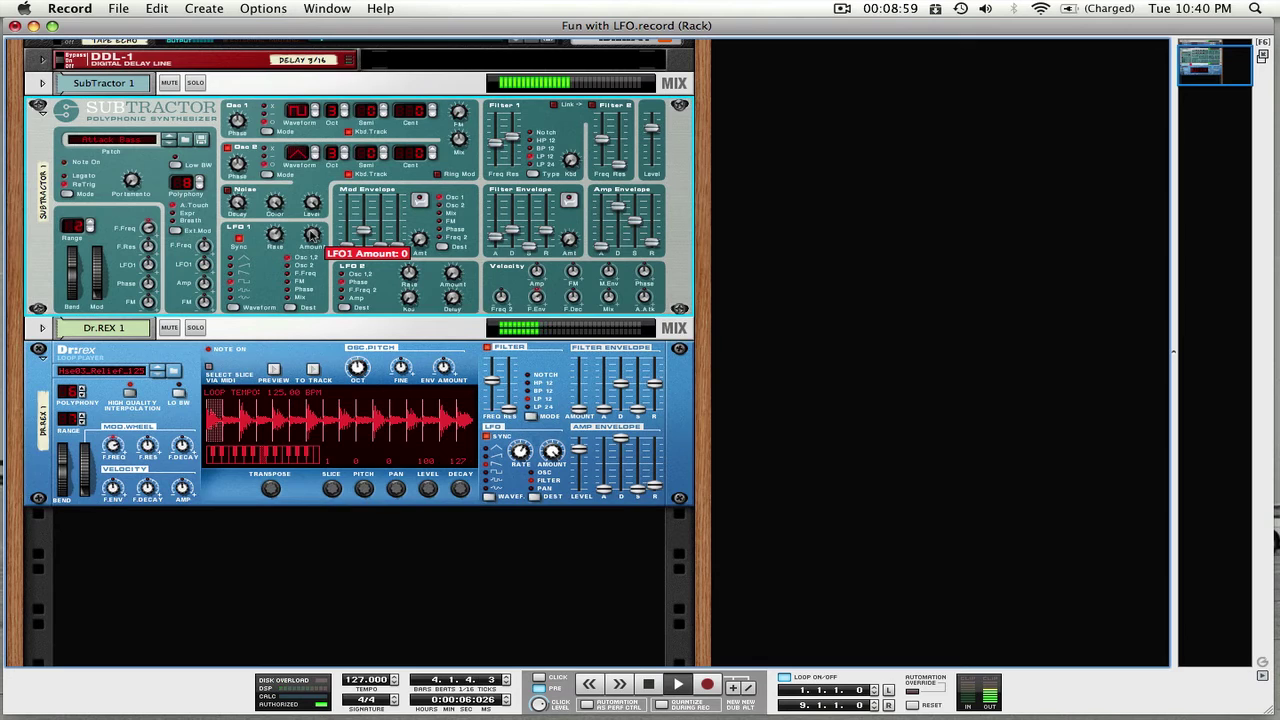
{"action": "left_click_drag", "start_coordinate": [312, 234], "coordinate": [312, 272]}
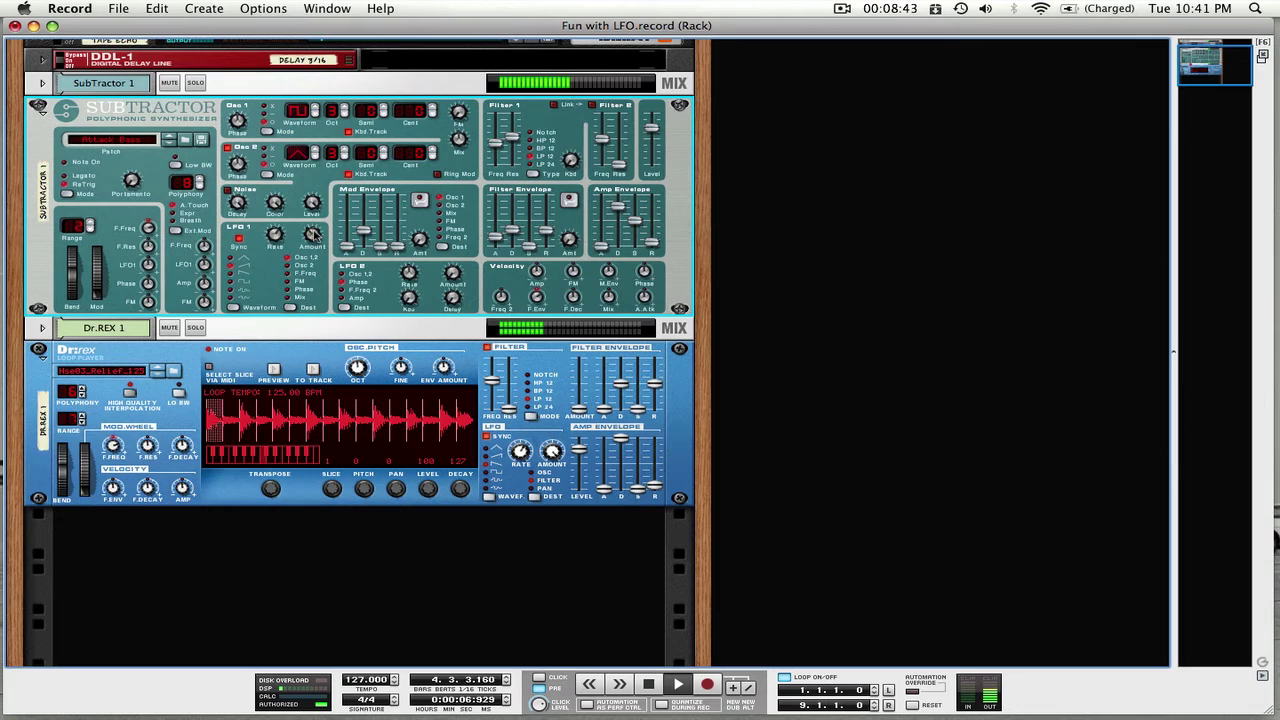
{"action": "mouse_move", "coordinate": [313, 224]}
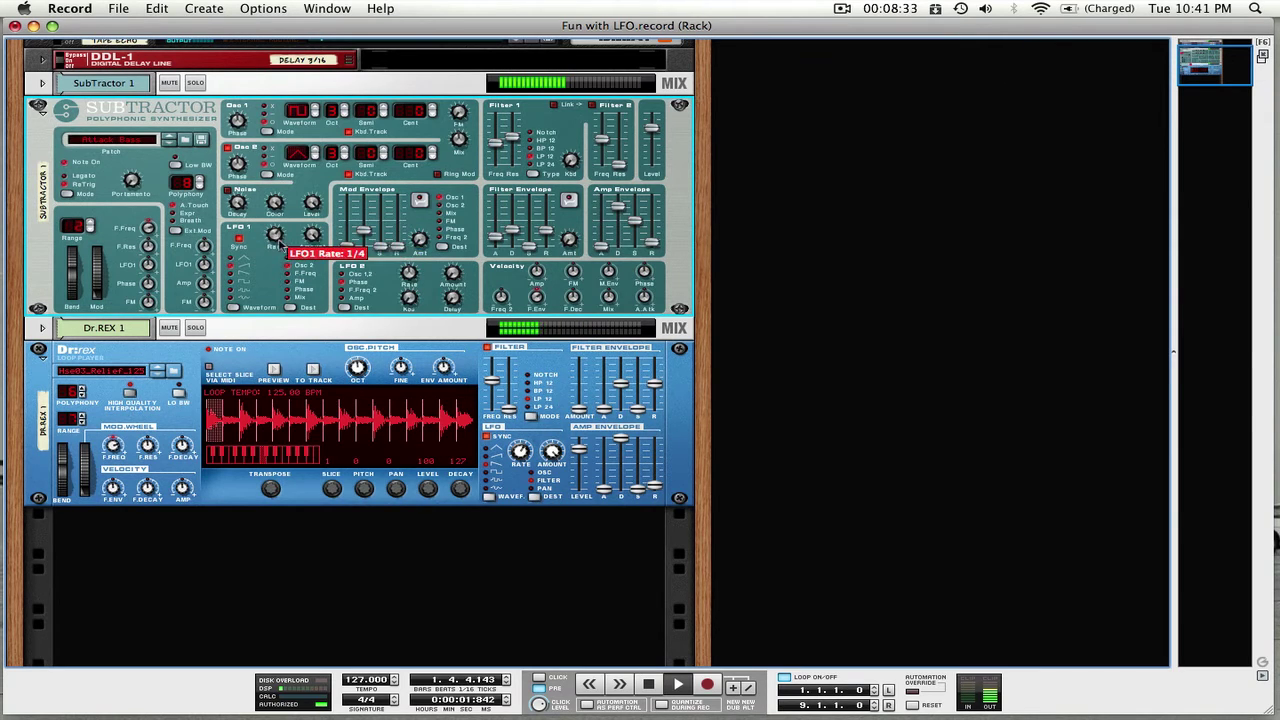
{"action": "scroll", "coordinate": [276, 237], "scroll_direction": "up", "scroll_amount": 3}
{"action": "scroll", "coordinate": [276, 237], "scroll_direction": "down", "scroll_amount": 3}
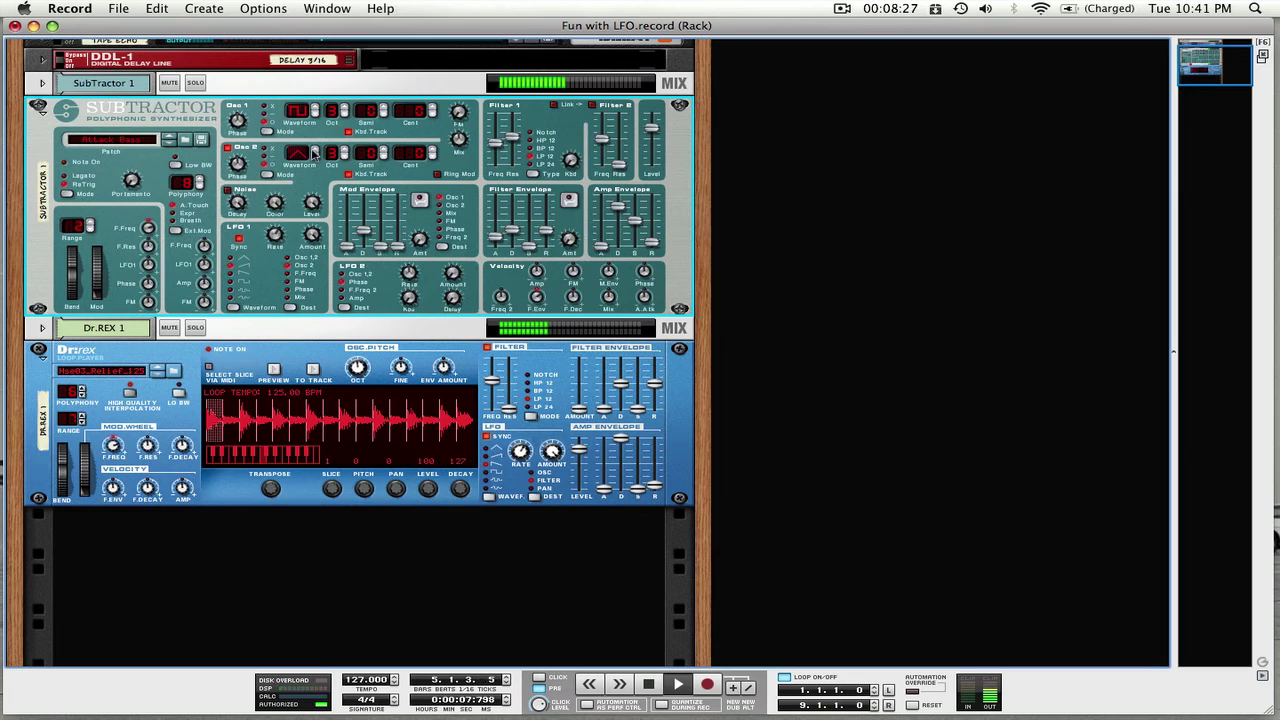
Route the SubTractor's LFO 1 to filter frequency and try different waveforms, amounts and rates during playback
{"action": "left_click_drag", "start_coordinate": [238, 165], "coordinate": [258, 243]}
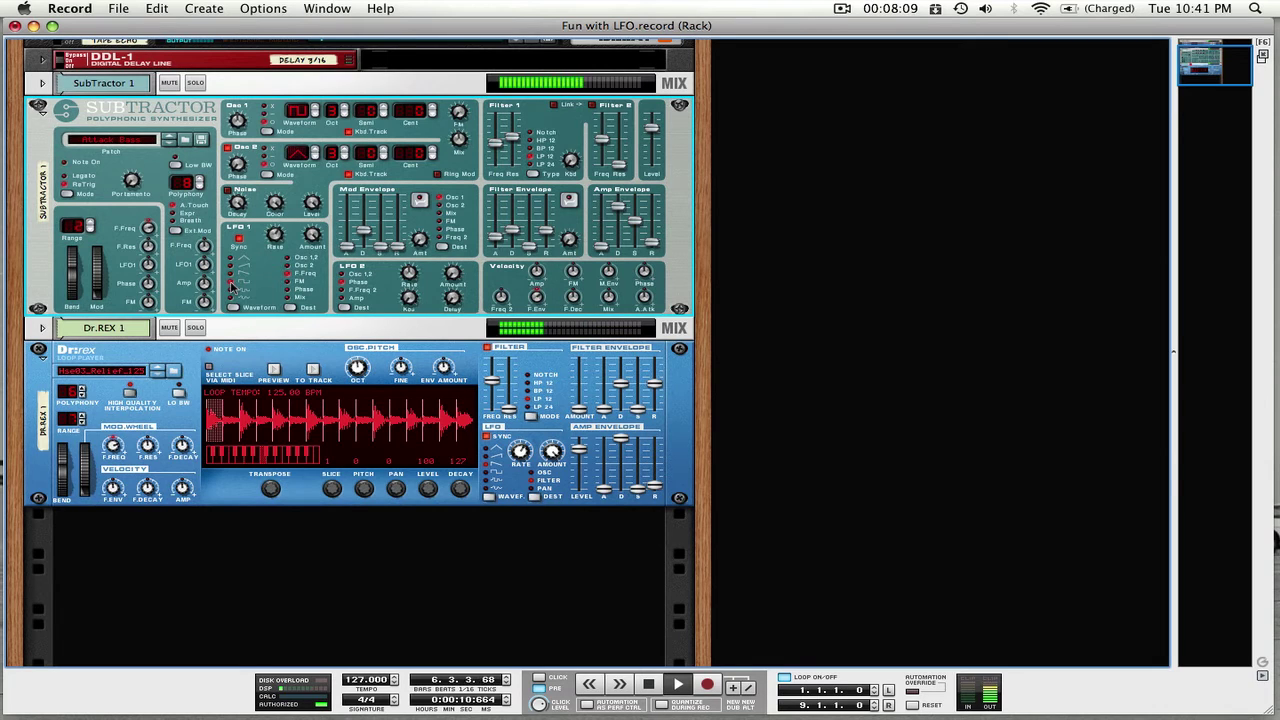
{"action": "left_click_drag", "start_coordinate": [312, 234], "coordinate": [306, 264]}
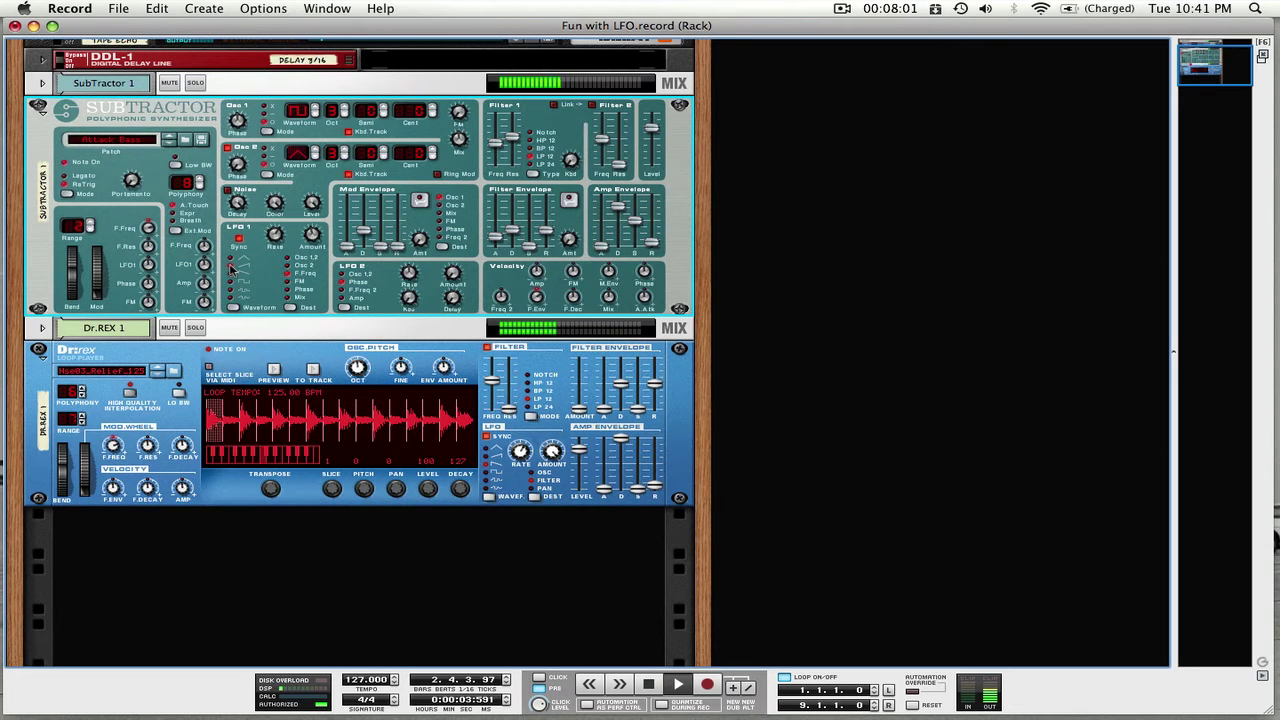
{"action": "mouse_move", "coordinate": [275, 235]}
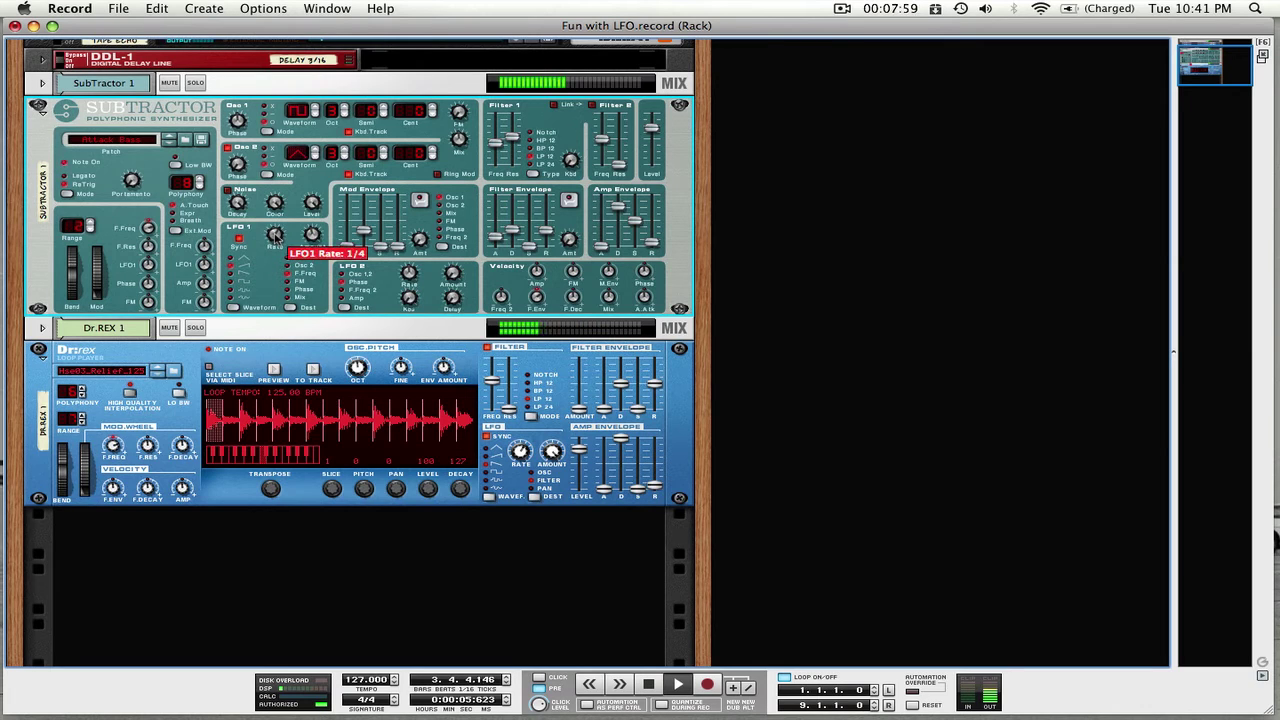
{"action": "left_click_drag", "start_coordinate": [275, 235], "coordinate": [275, 238]}
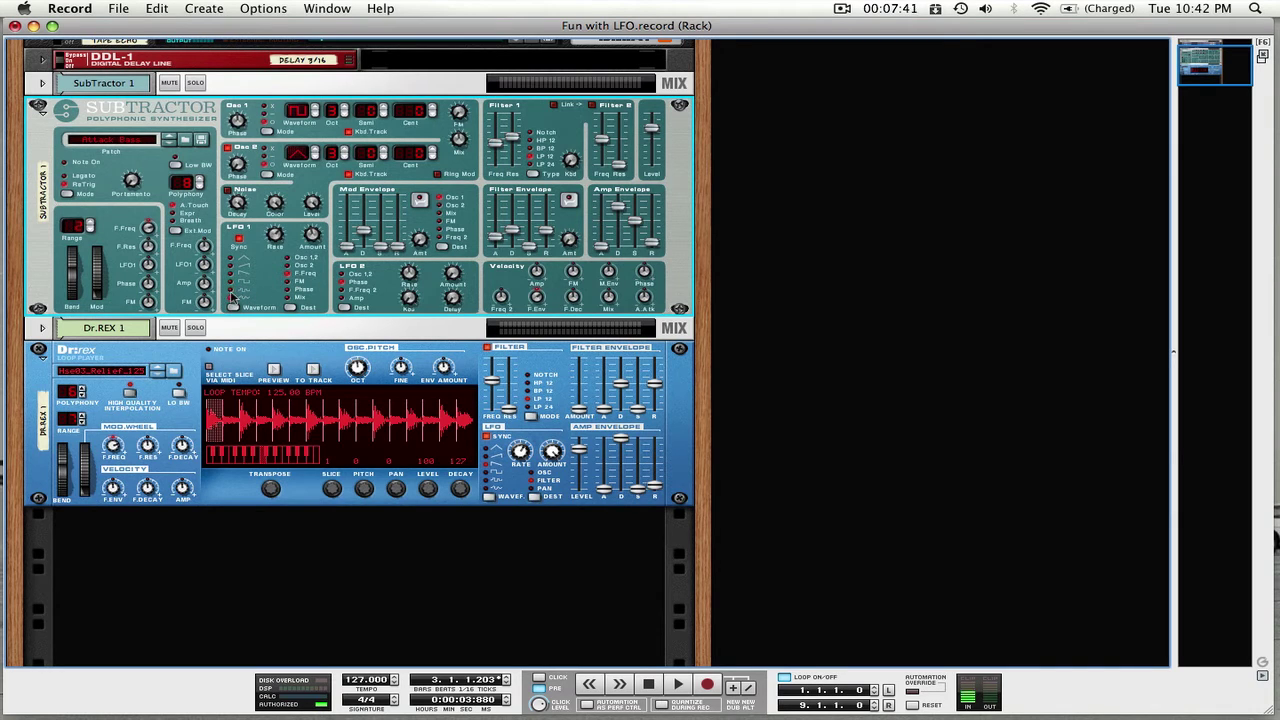
Play and stop the song to compare LFO 1 waveforms modulating the SubTractor's filter frequency
{"action": "key", "text": "space"}
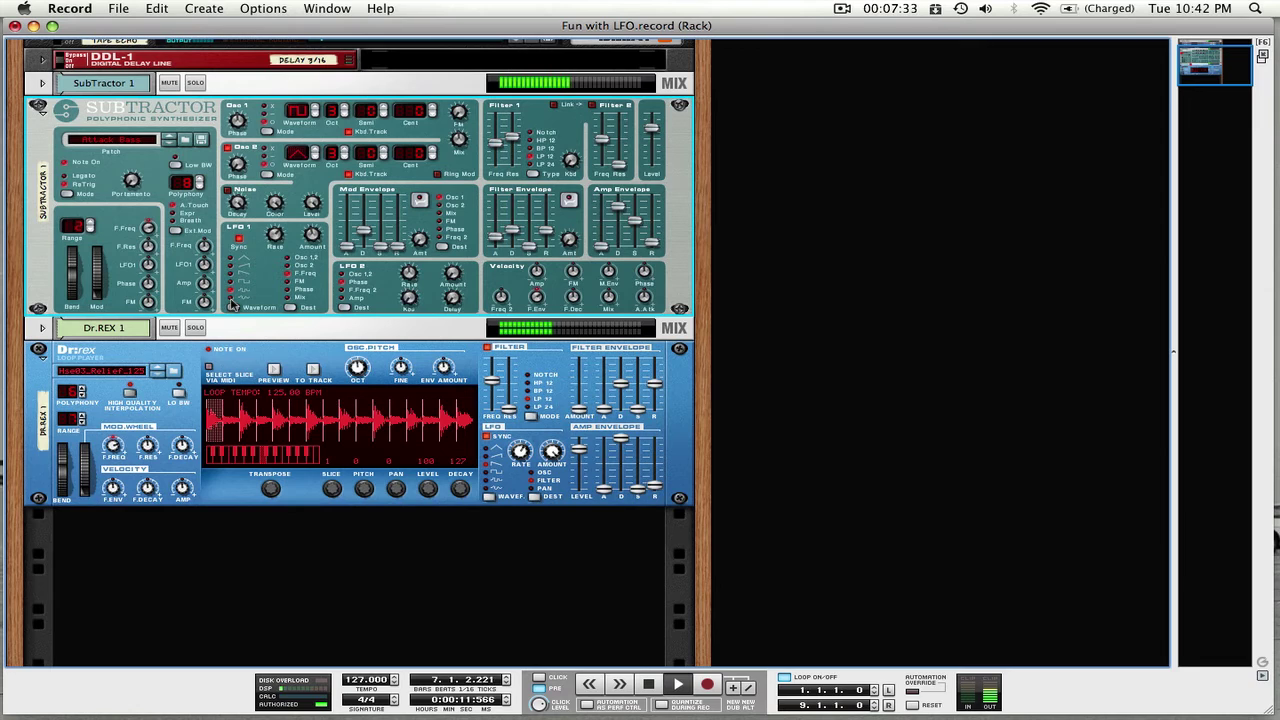
{"action": "key", "text": "space"}
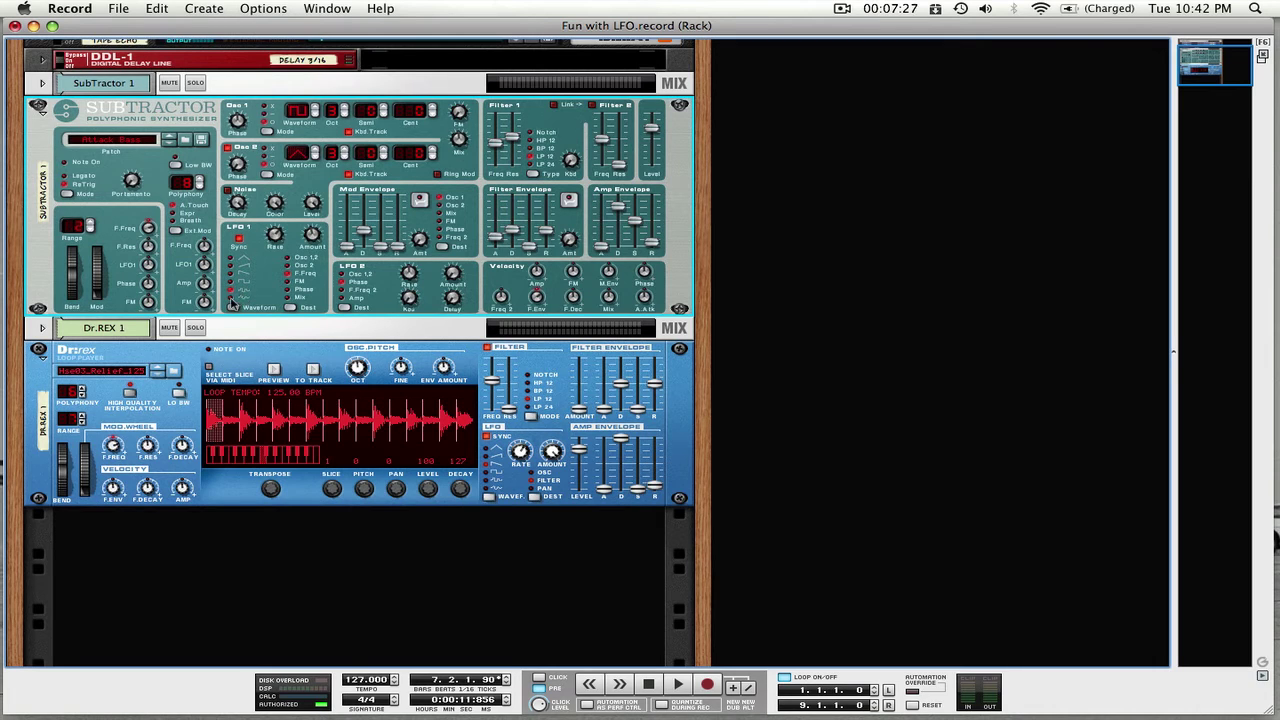
{"action": "key", "text": "space"}
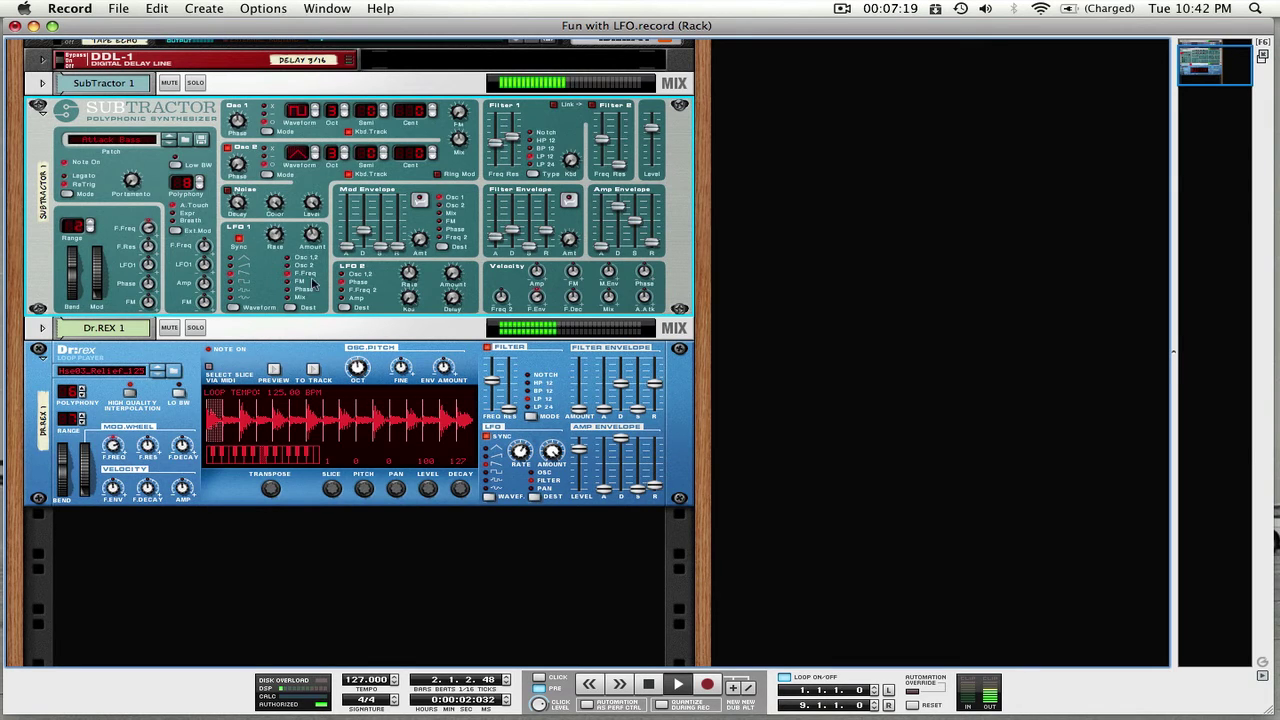
{"action": "key", "text": "space"}
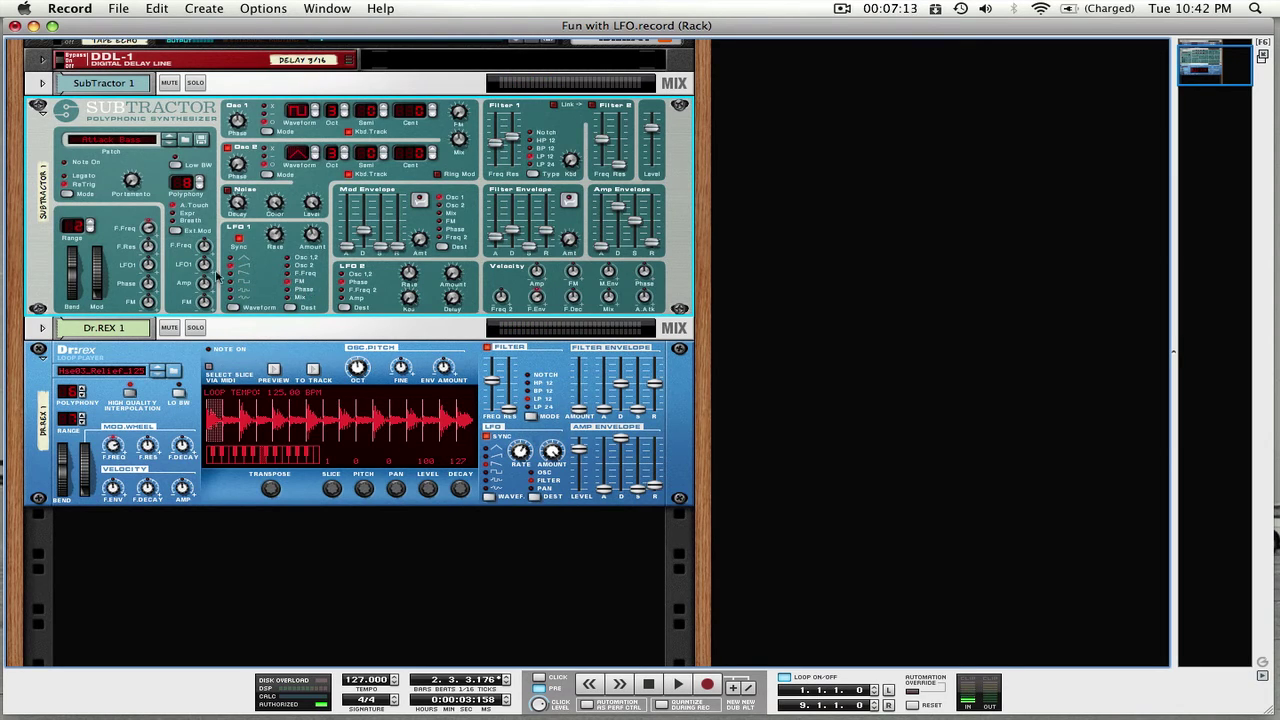
Play the song while raising FM amount to 91, audition LFO 1's FM, Phase and Mix destinations, and return to the start
{"action": "key", "text": "space"}
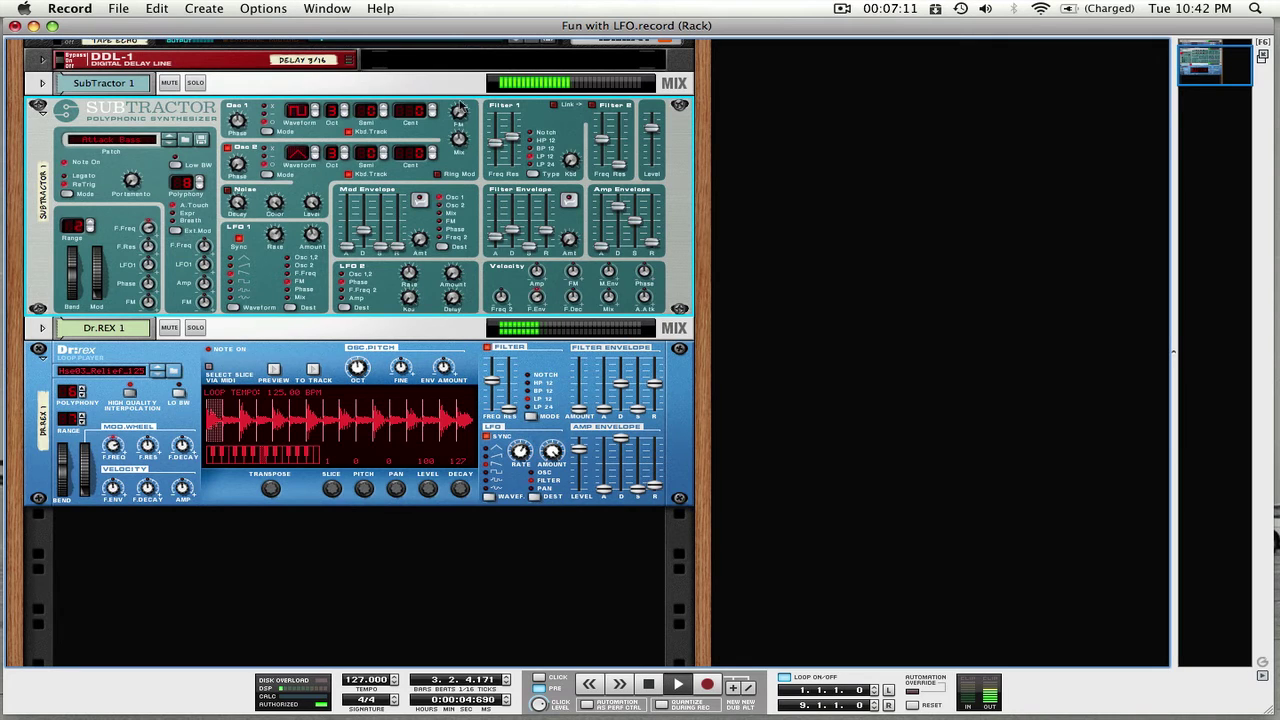
{"action": "left_click_drag", "start_coordinate": [458, 111], "coordinate": [453, 72]}
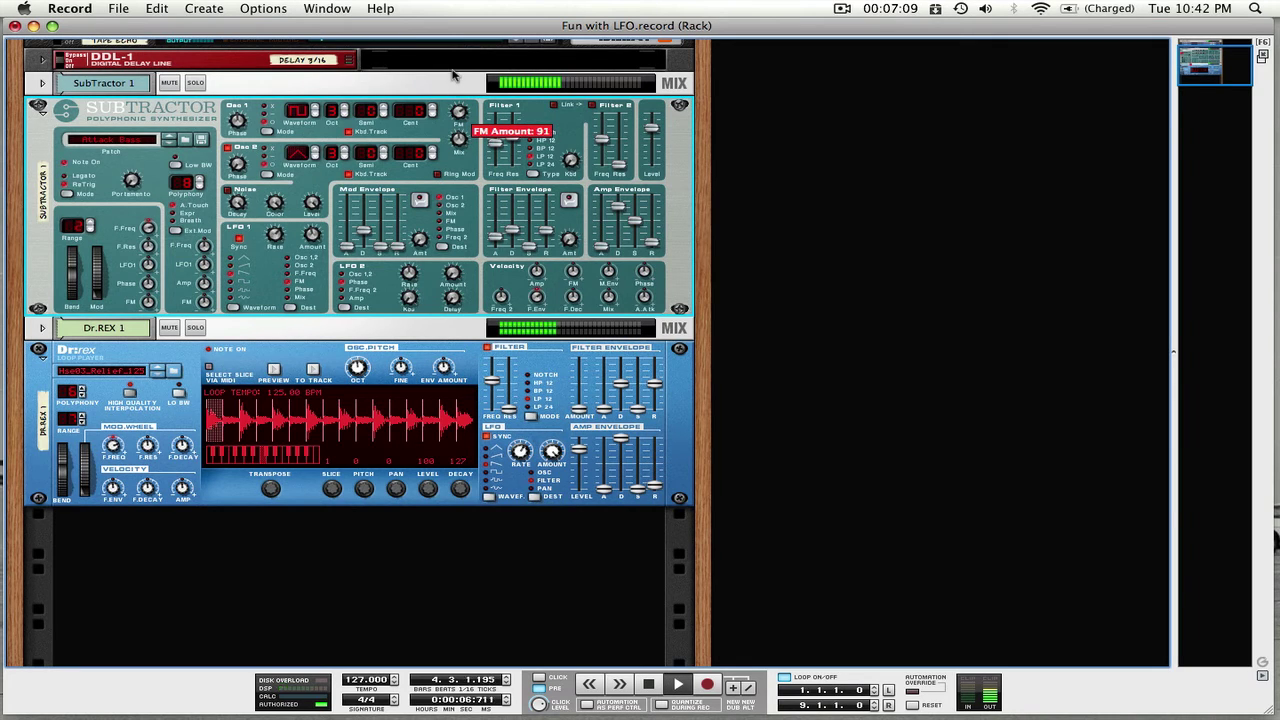
{"action": "left_click", "coordinate": [290, 300]}
{"action": "left_click", "coordinate": [288, 290]}
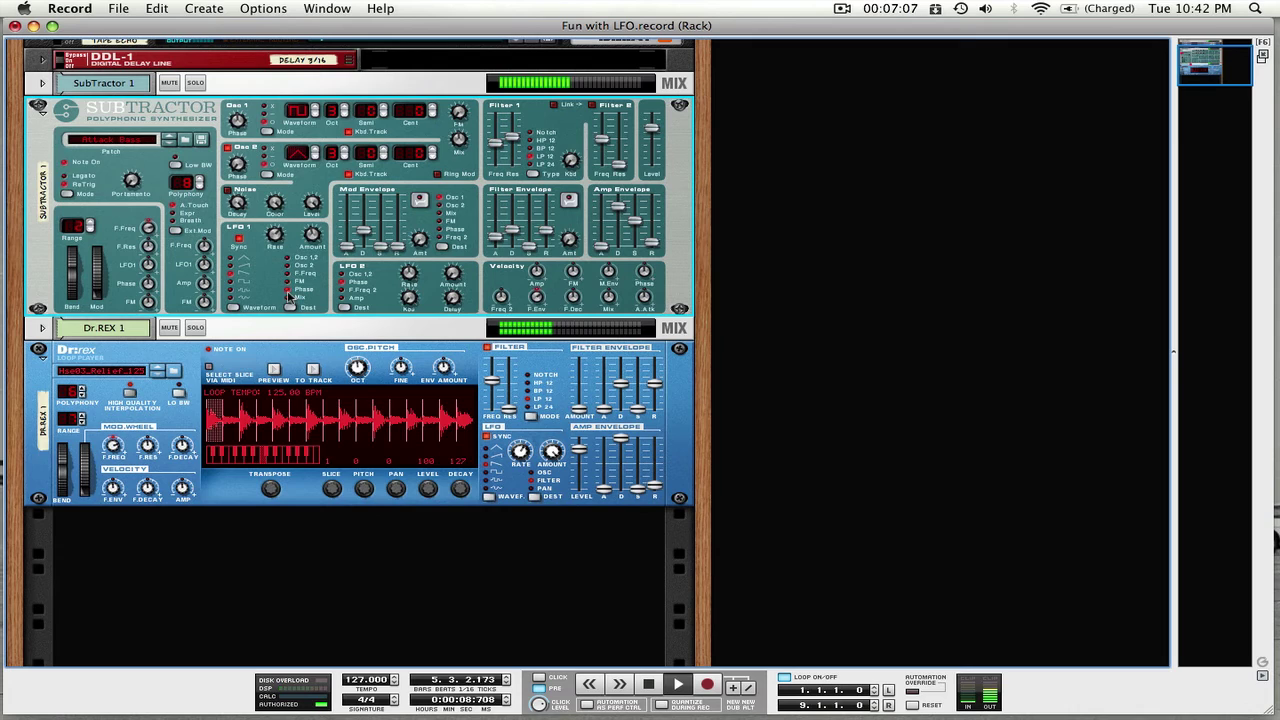
{"action": "left_click", "coordinate": [288, 298]}
{"action": "key", "text": "space"}
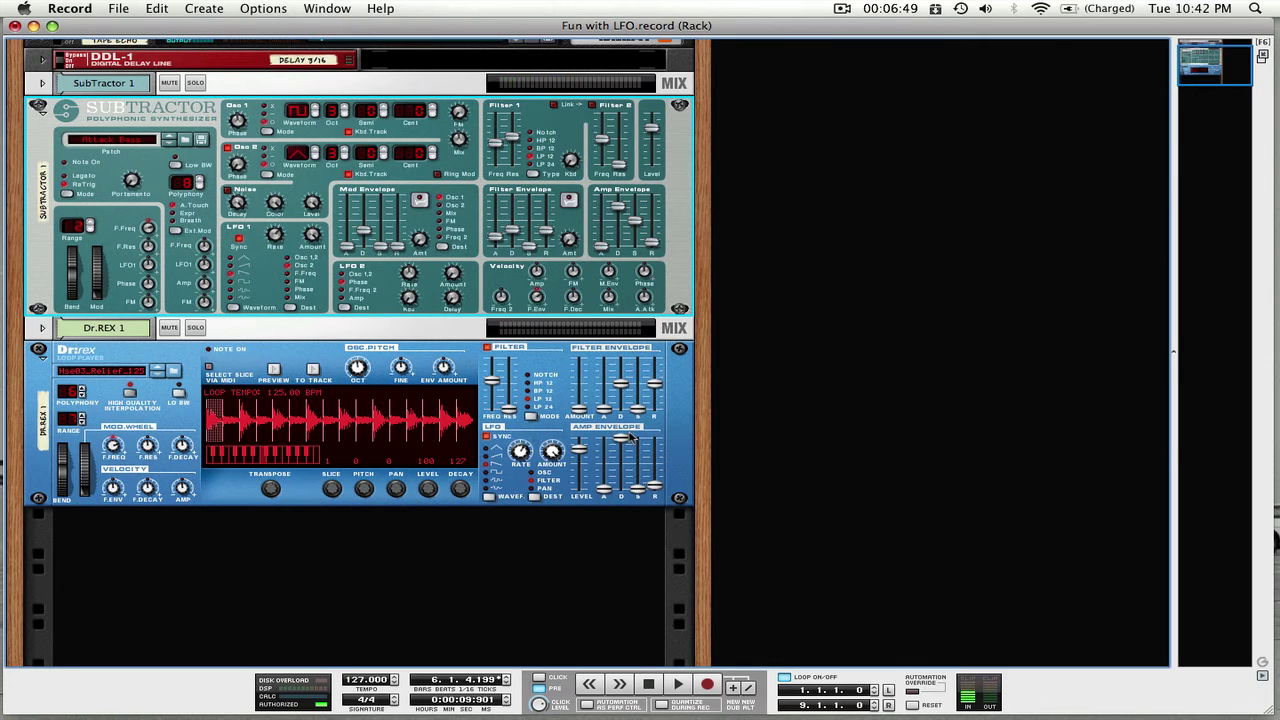
{"action": "left_click", "coordinate": [648, 685]}
Connect the Dr.REX LFO modulation output to the SubTractor's Amp Level modulation input on the rear of the rack
{"action": "left_click", "coordinate": [240, 368]}
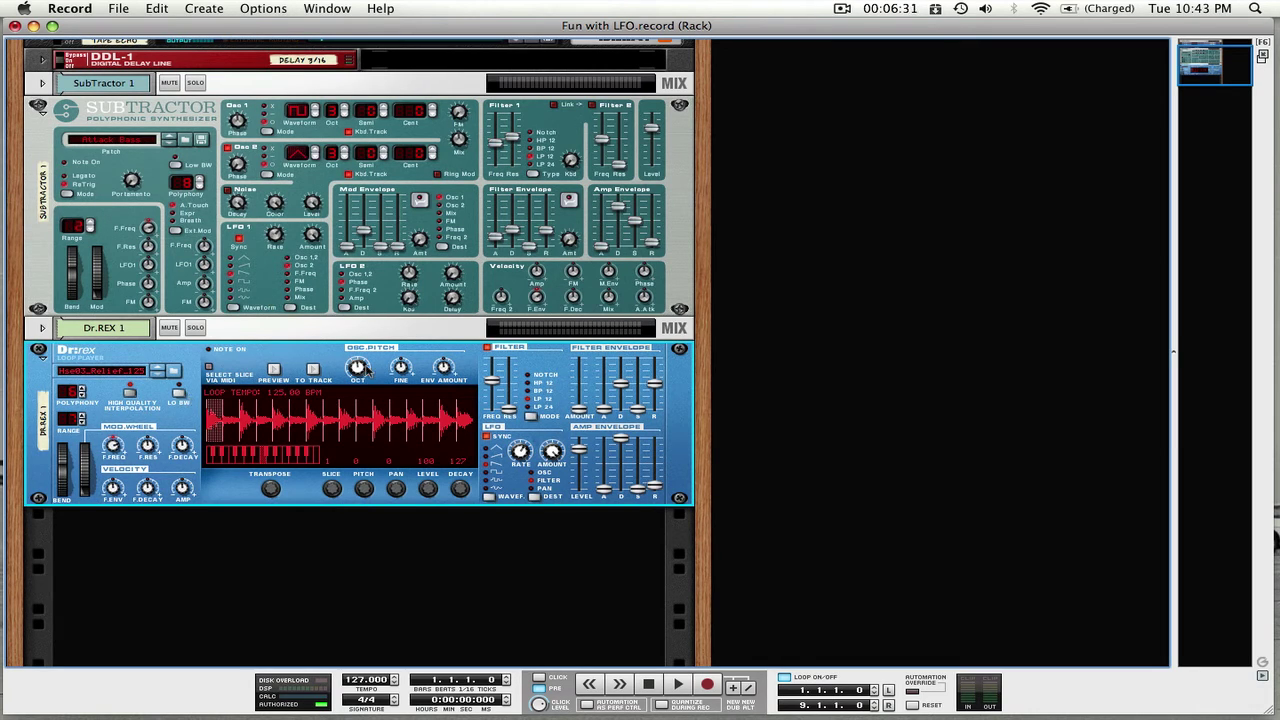
{"action": "mouse_move", "coordinate": [366, 368]}
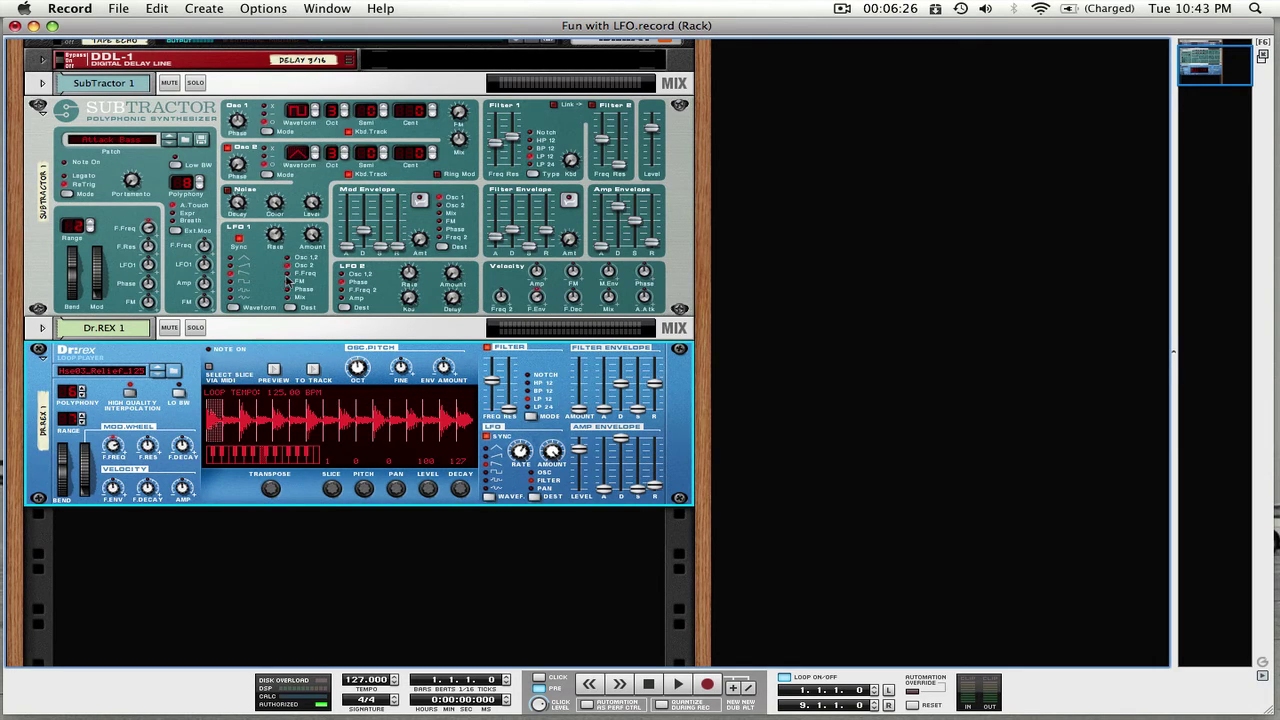
{"action": "left_click", "coordinate": [278, 291]}
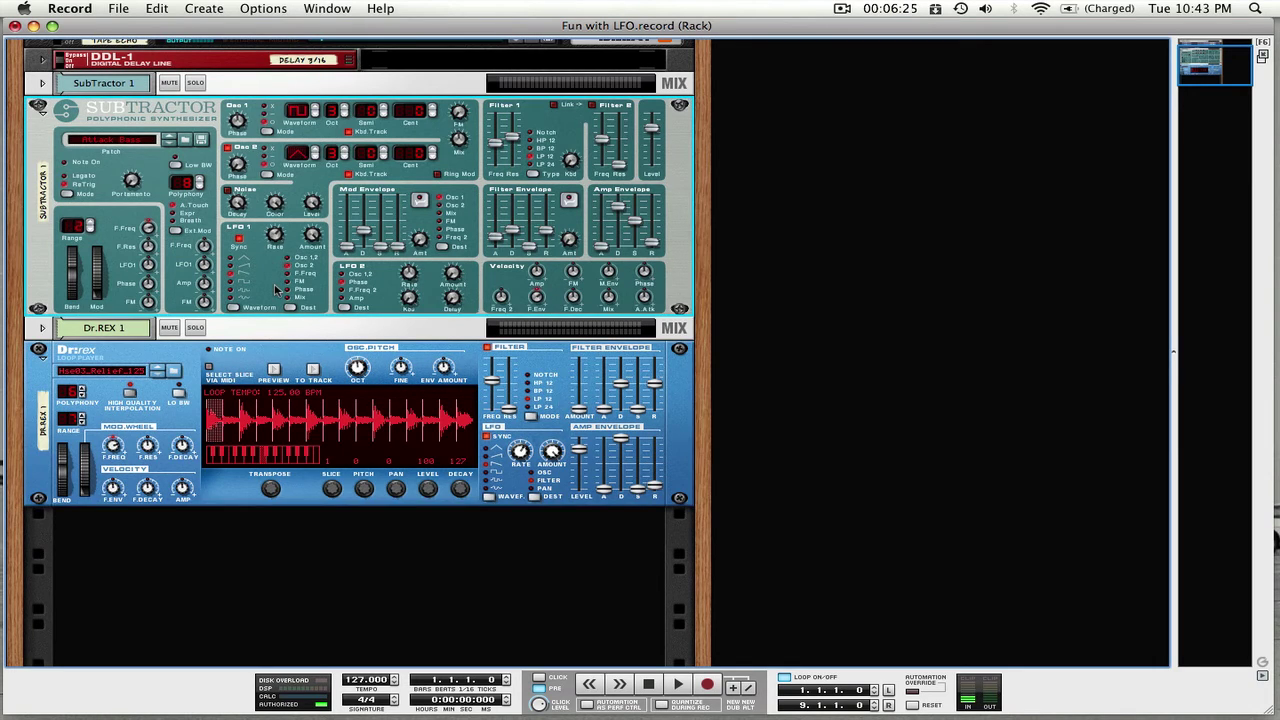
{"action": "key", "text": "Tab"}
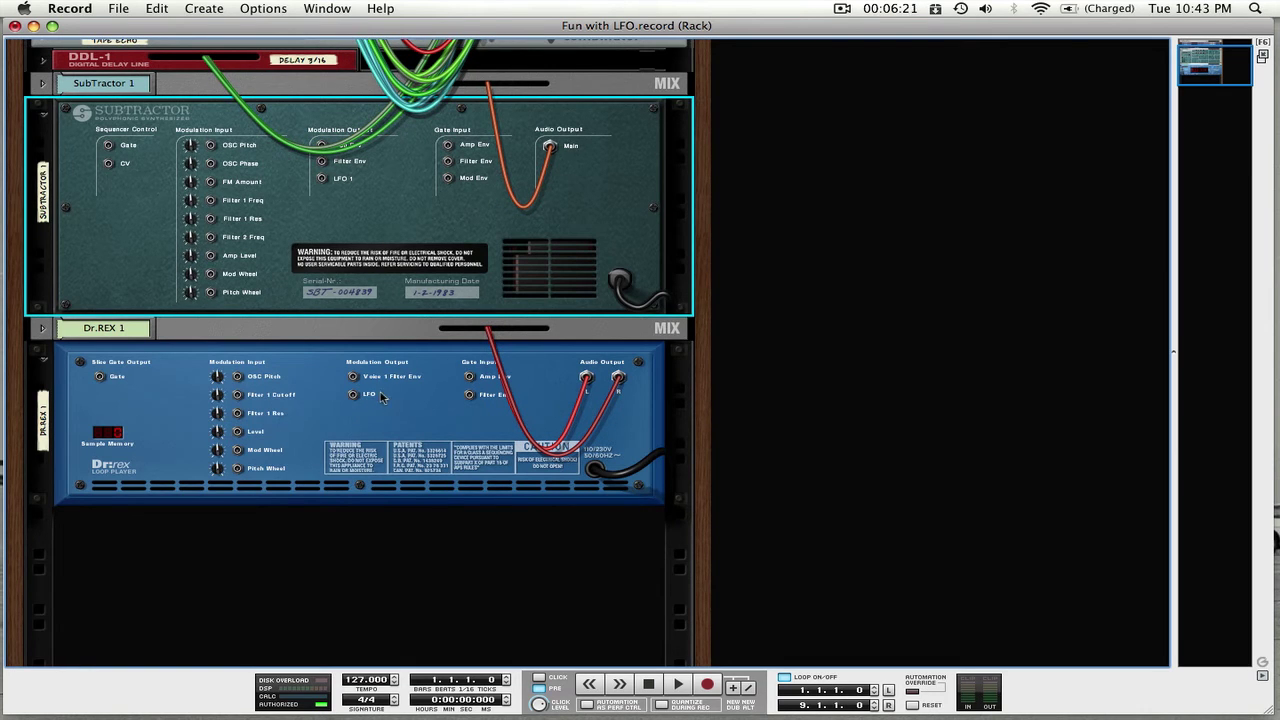
{"action": "left_click", "coordinate": [353, 400]}
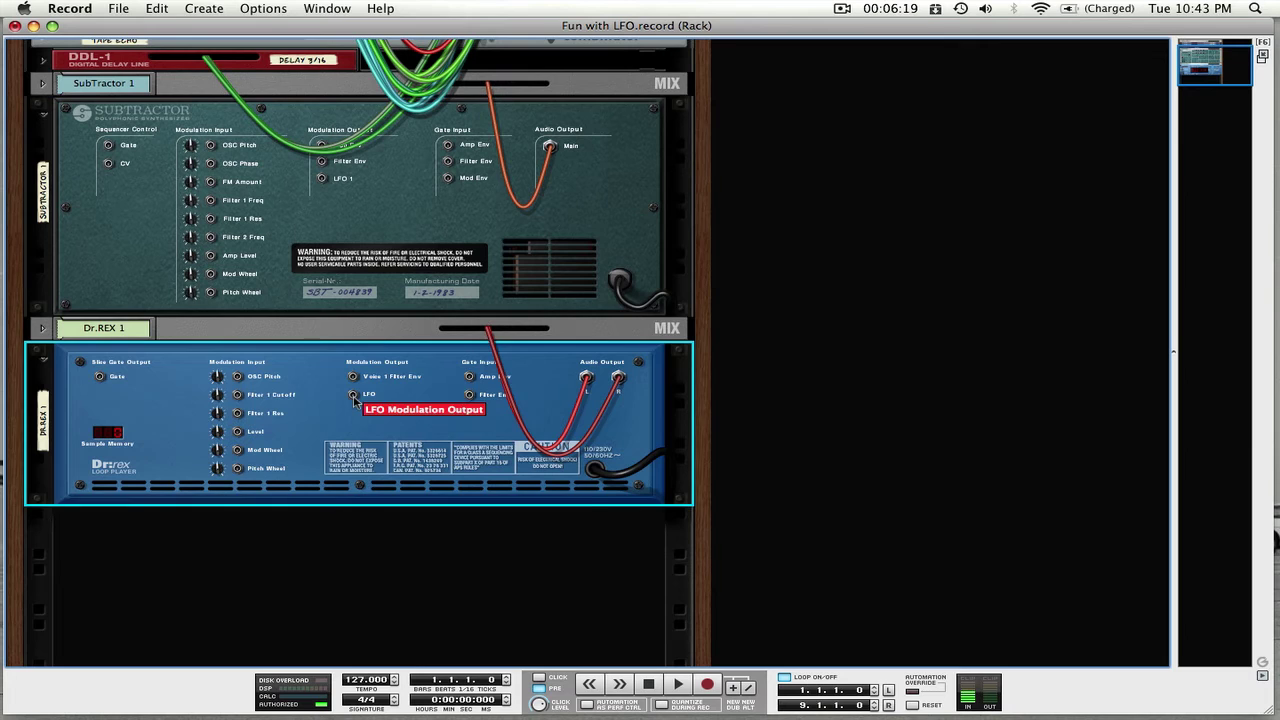
{"action": "left_click", "coordinate": [328, 399]}
{"action": "left_click_drag", "start_coordinate": [354, 398], "coordinate": [212, 258]}
{"action": "key", "text": "Tab"}
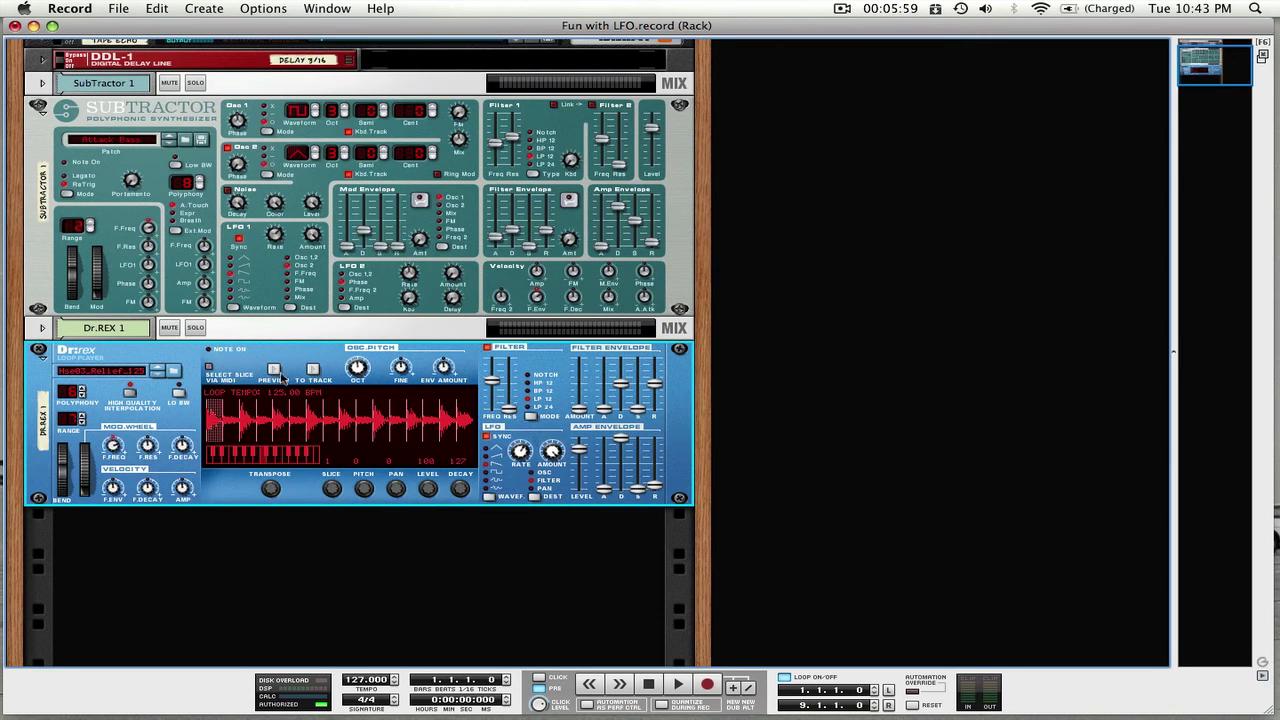
Mute SubTractor 1 to hear the Dr.REX loop alone, and unmute it during playback to hear the amp level modulation
{"action": "left_click", "coordinate": [274, 372]}
{"action": "left_click", "coordinate": [169, 84]}
{"action": "key", "text": "space"}
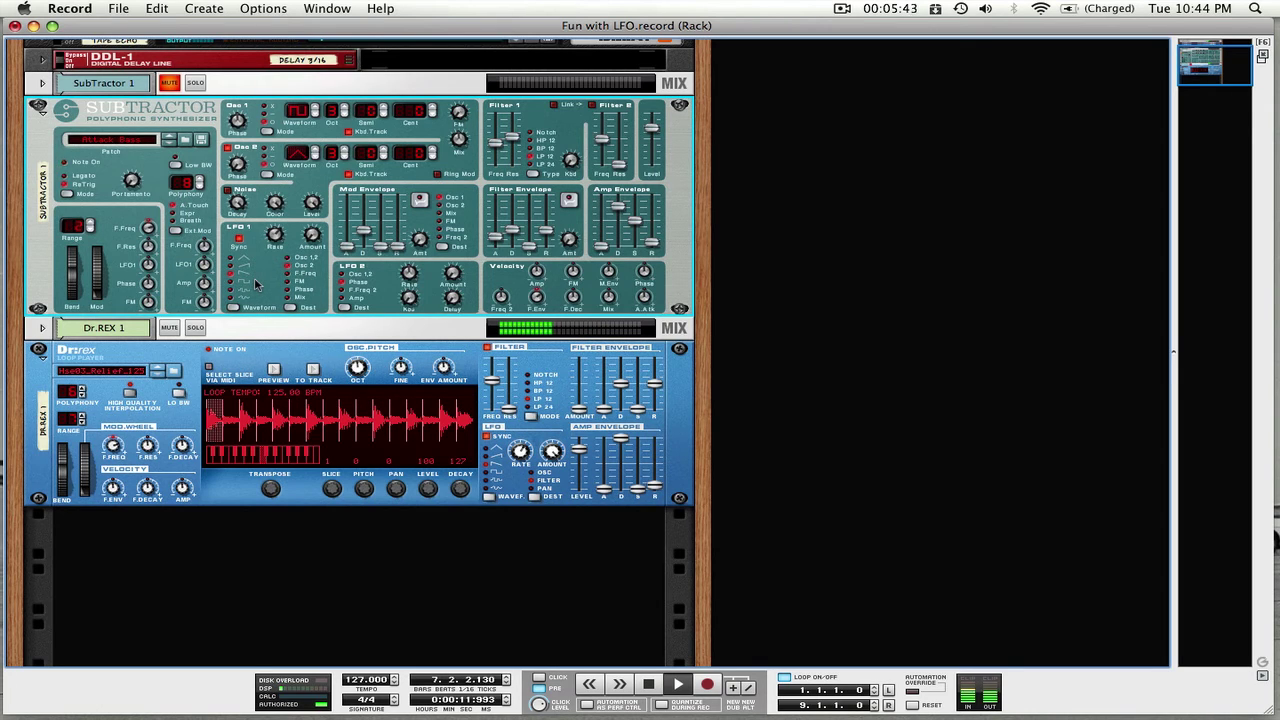
{"action": "left_click", "coordinate": [170, 80]}
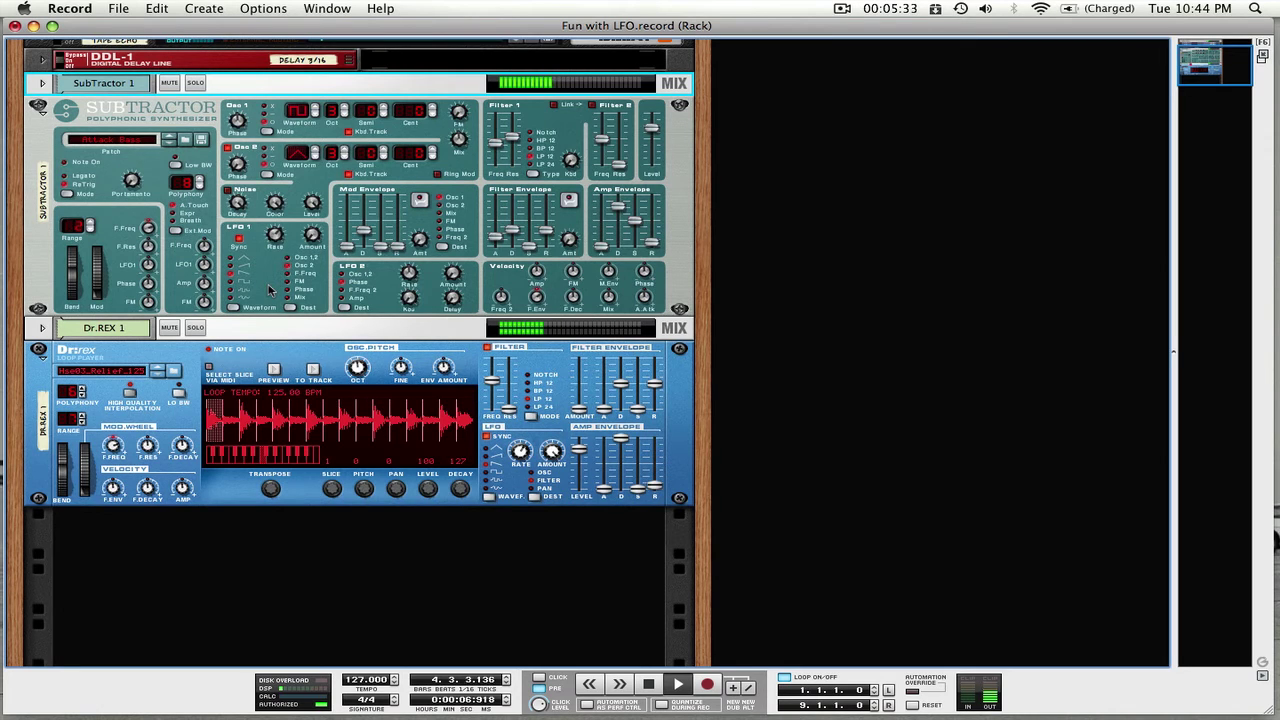
Try the Dr.REX LFO cable in the SubTractor's Filter 1 Res input and return it to Amp Level
{"action": "left_click", "coordinate": [489, 472]}
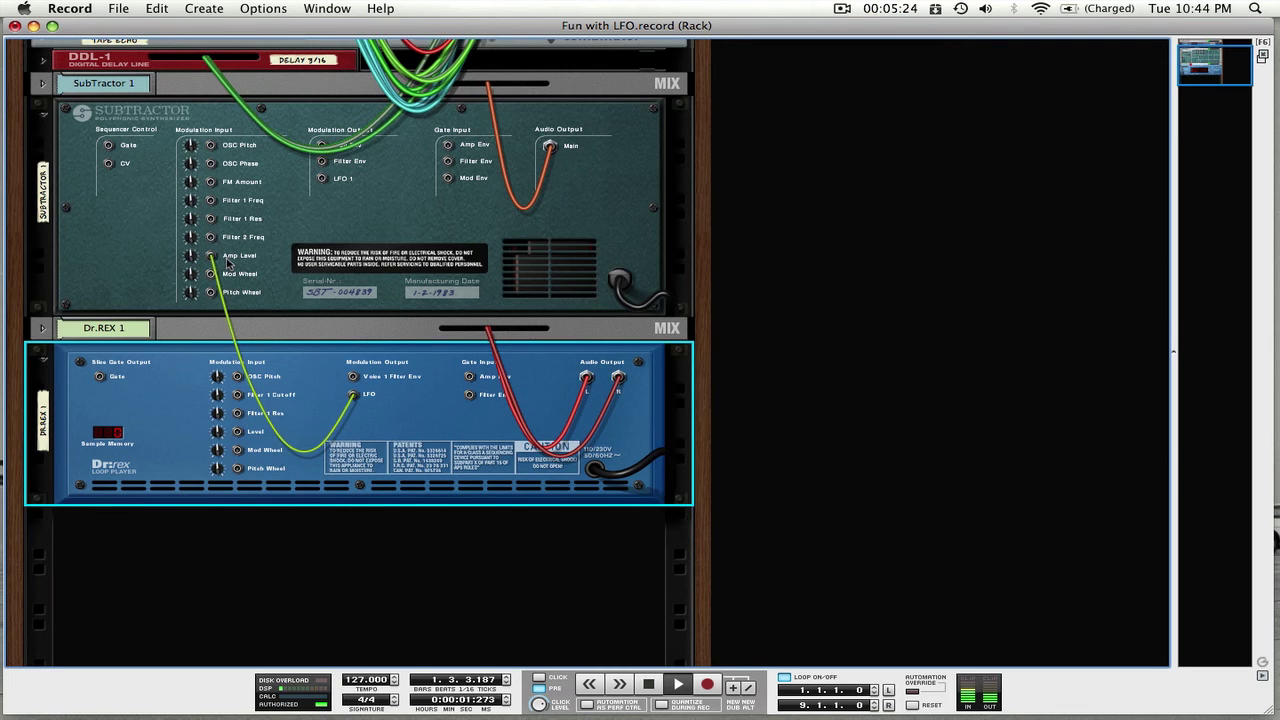
{"action": "left_click_drag", "start_coordinate": [228, 262], "coordinate": [213, 222]}
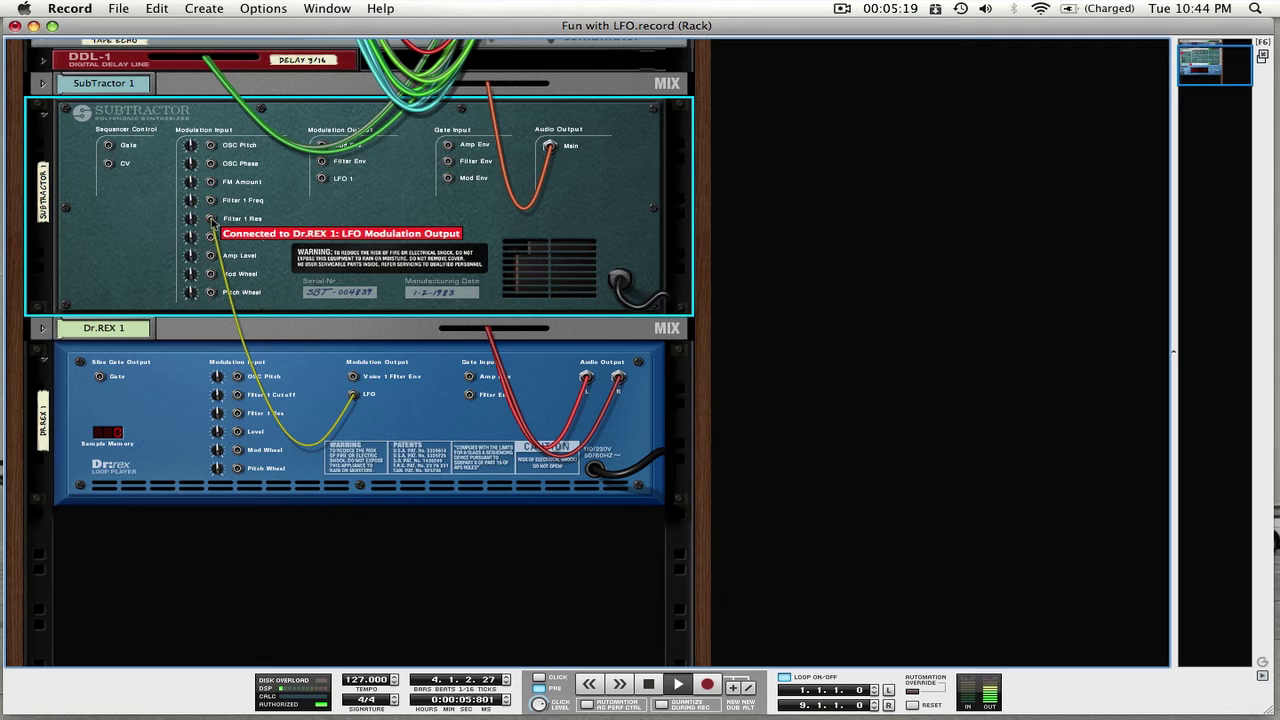
{"action": "left_click_drag", "start_coordinate": [213, 222], "coordinate": [212, 257]}
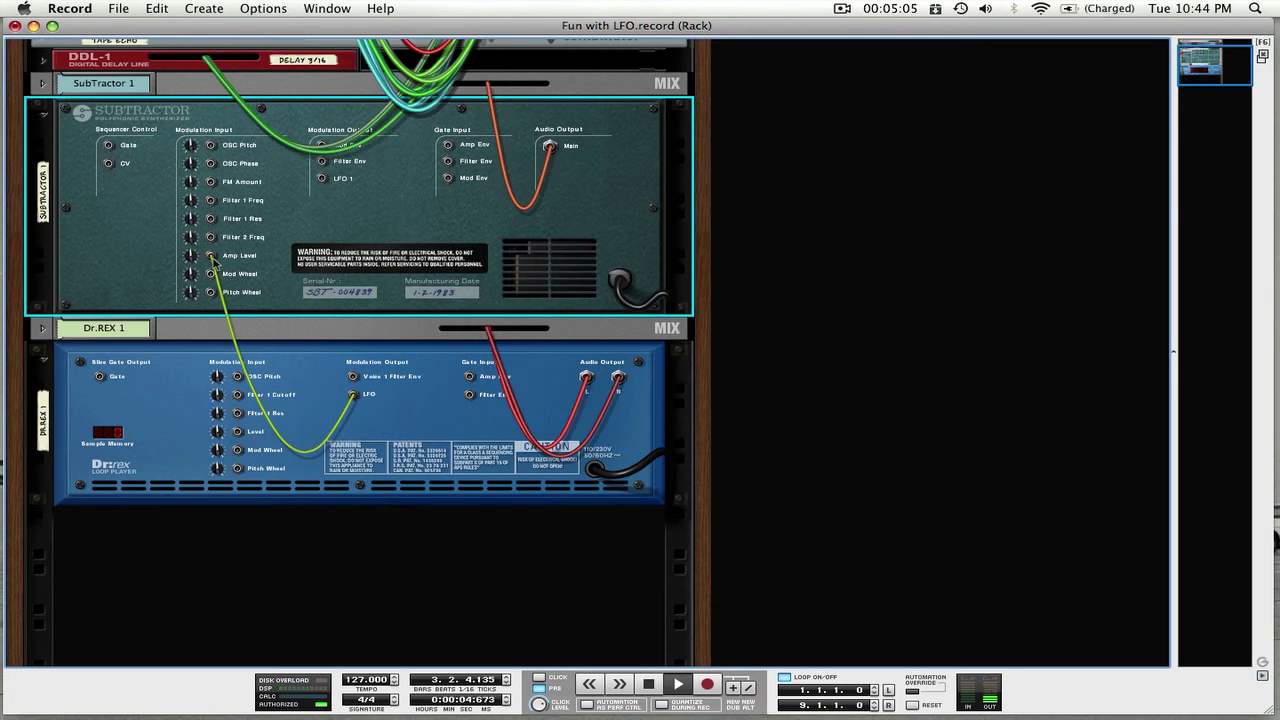
{"action": "key", "text": "Tab"}
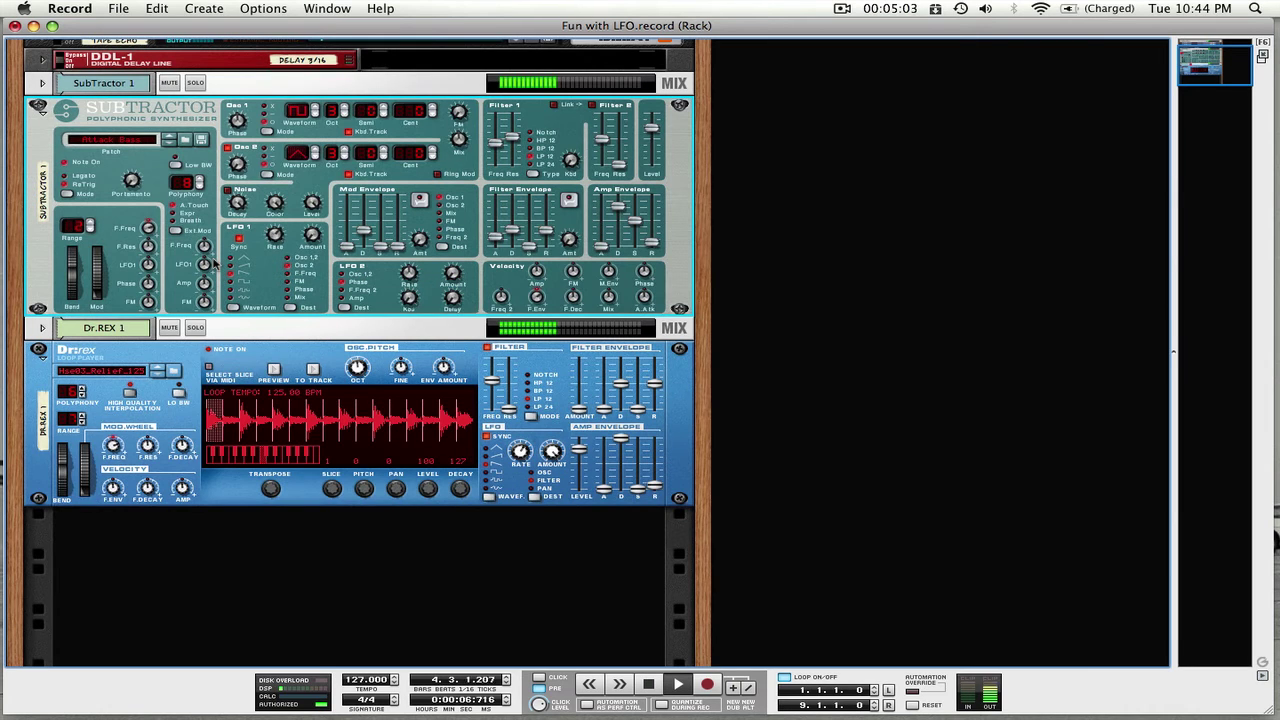
Lower the Dr.REX LFO rate and play the song from the start to audition the slower modulation, stopping partway
{"action": "left_click", "coordinate": [548, 478]}
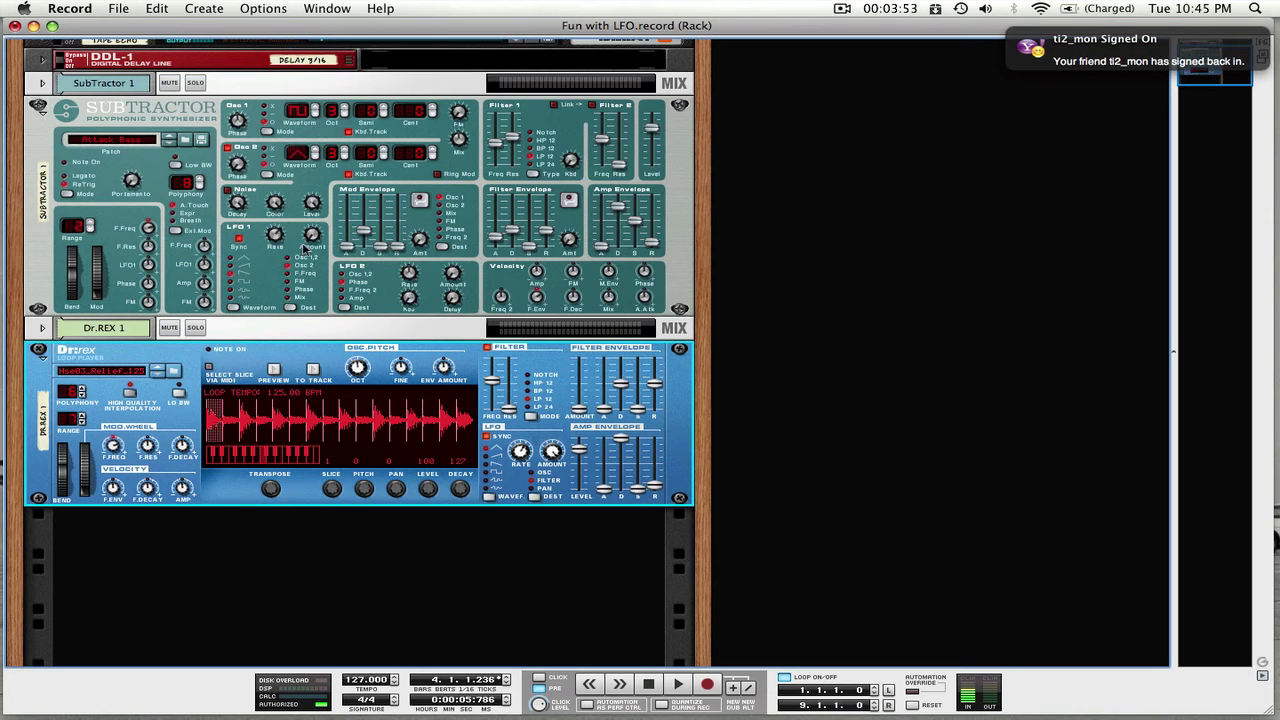
{"action": "mouse_move", "coordinate": [311, 244]}
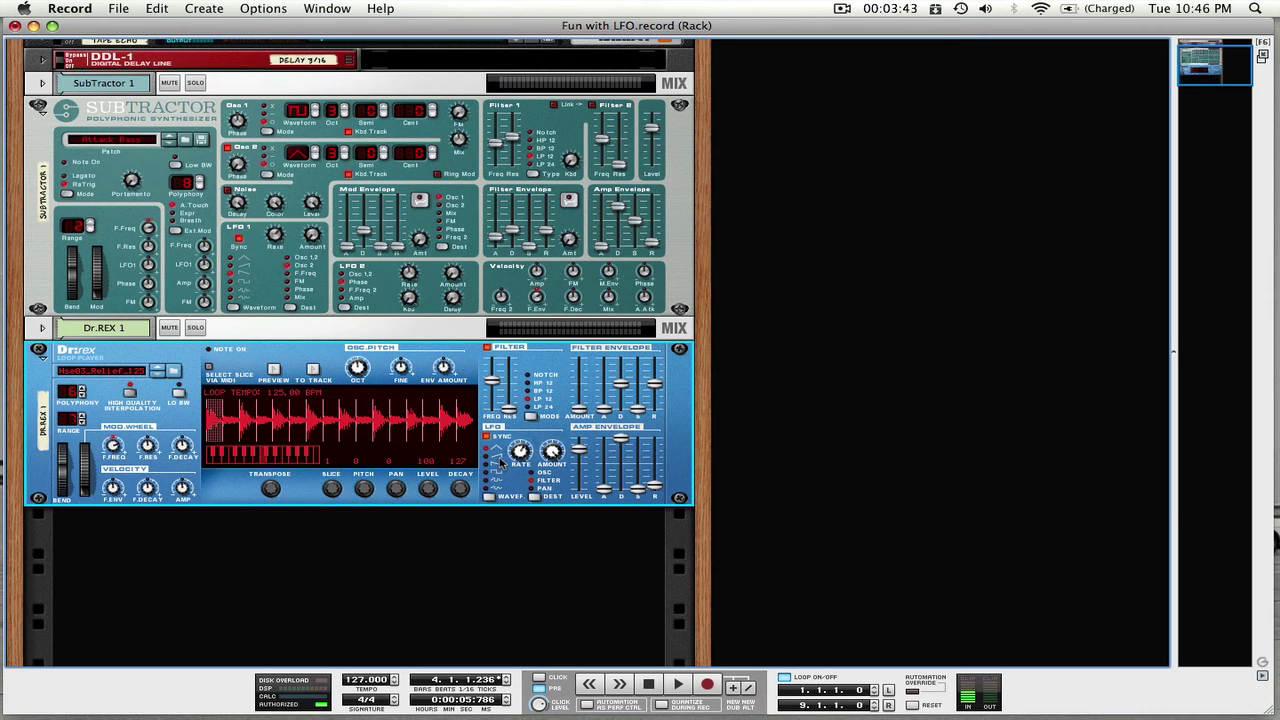
{"action": "mouse_move", "coordinate": [517, 464]}
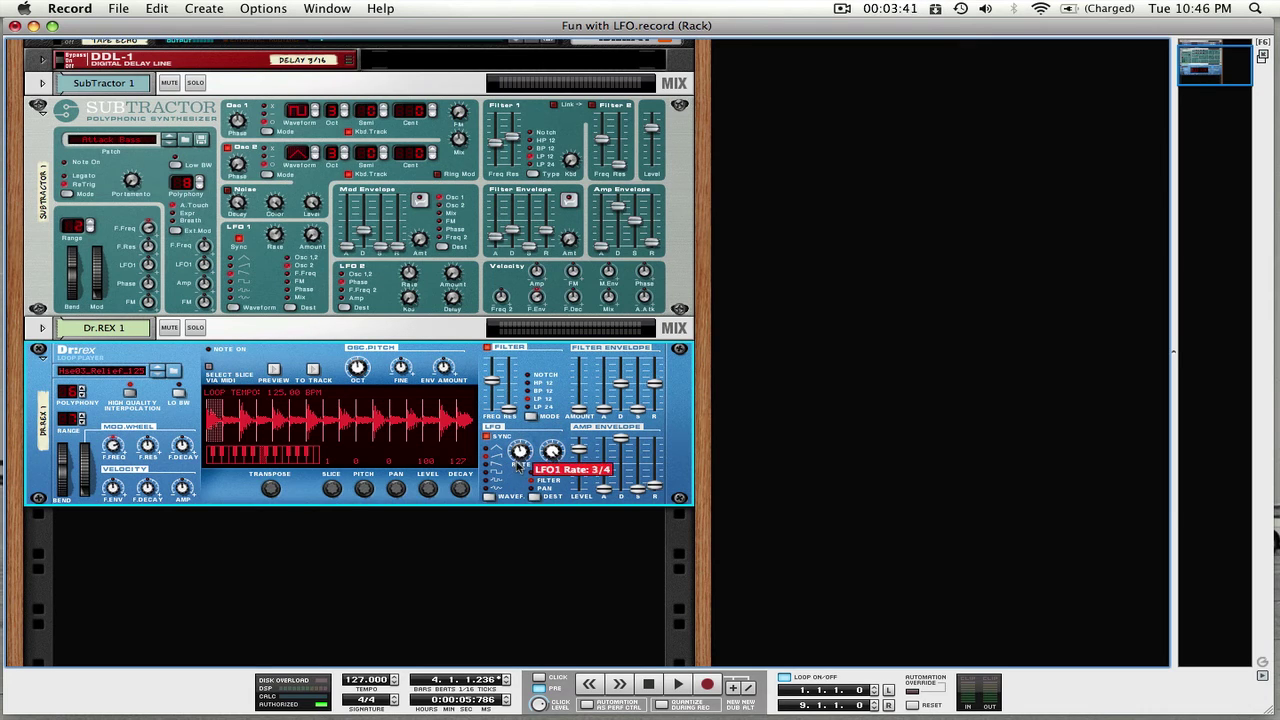
{"action": "left_click_drag", "start_coordinate": [517, 464], "coordinate": [521, 455]}
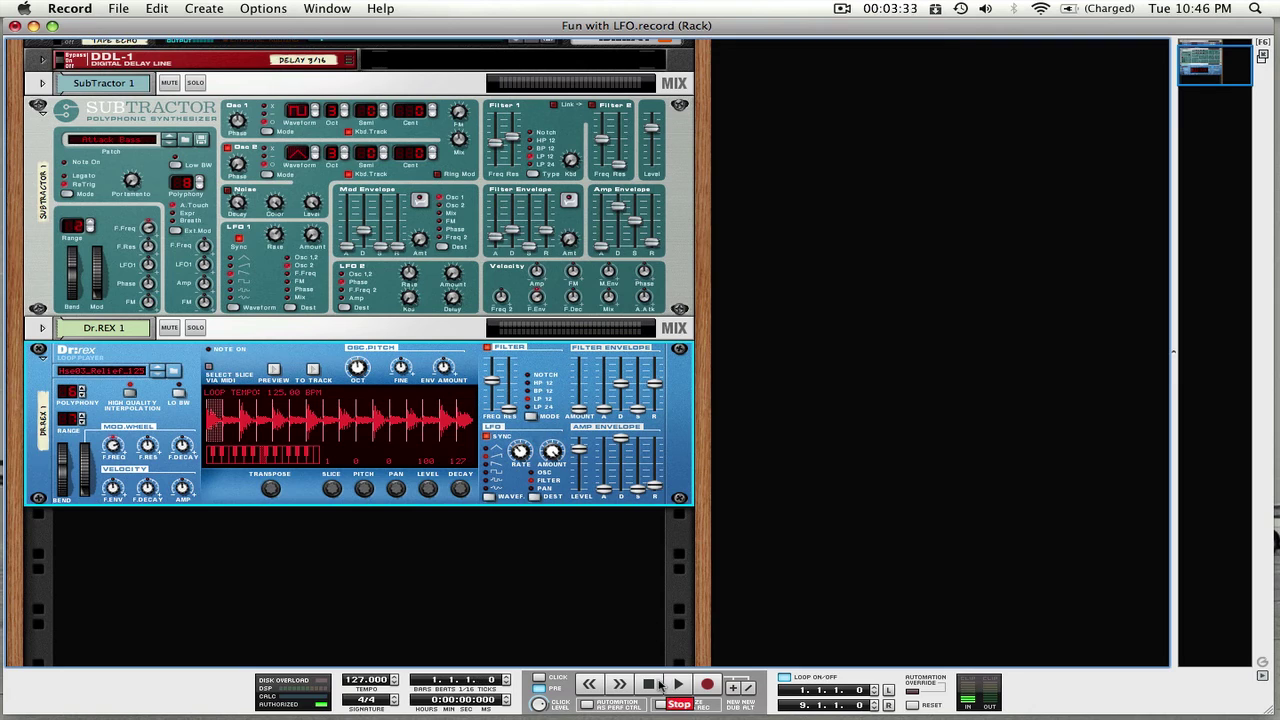
{"action": "left_click", "coordinate": [676, 684]}
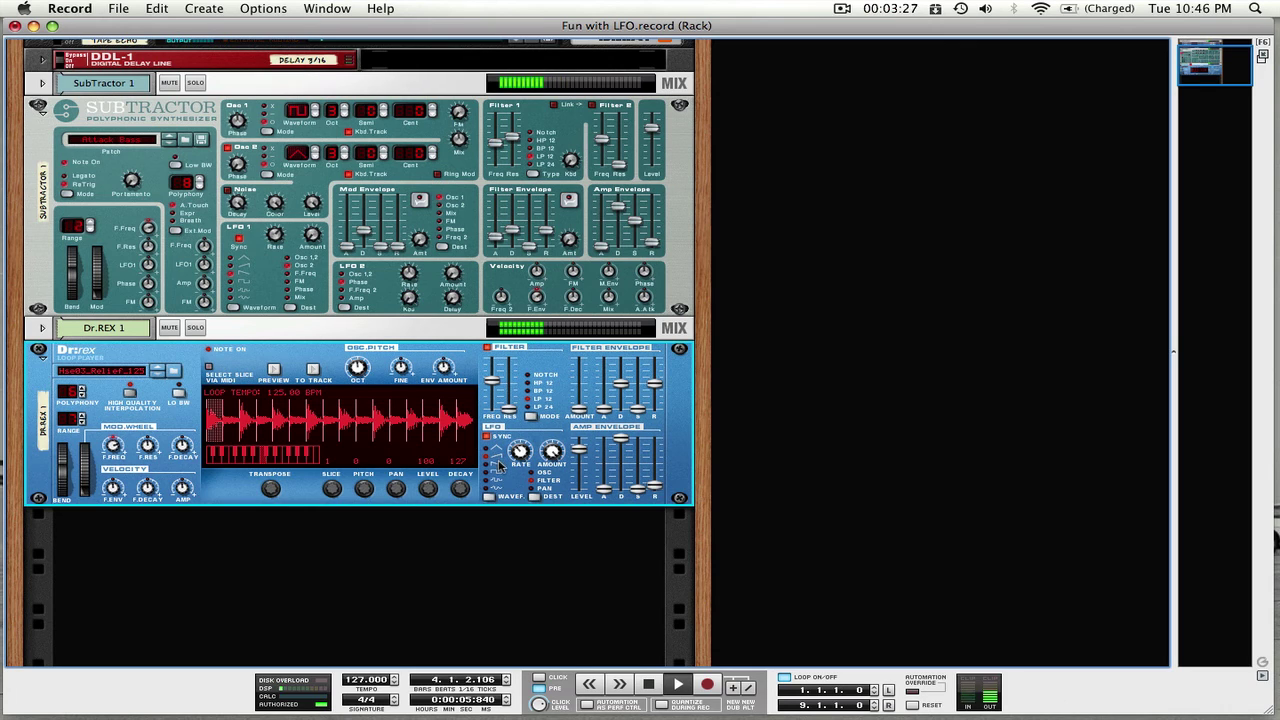
{"action": "key", "text": "space"}
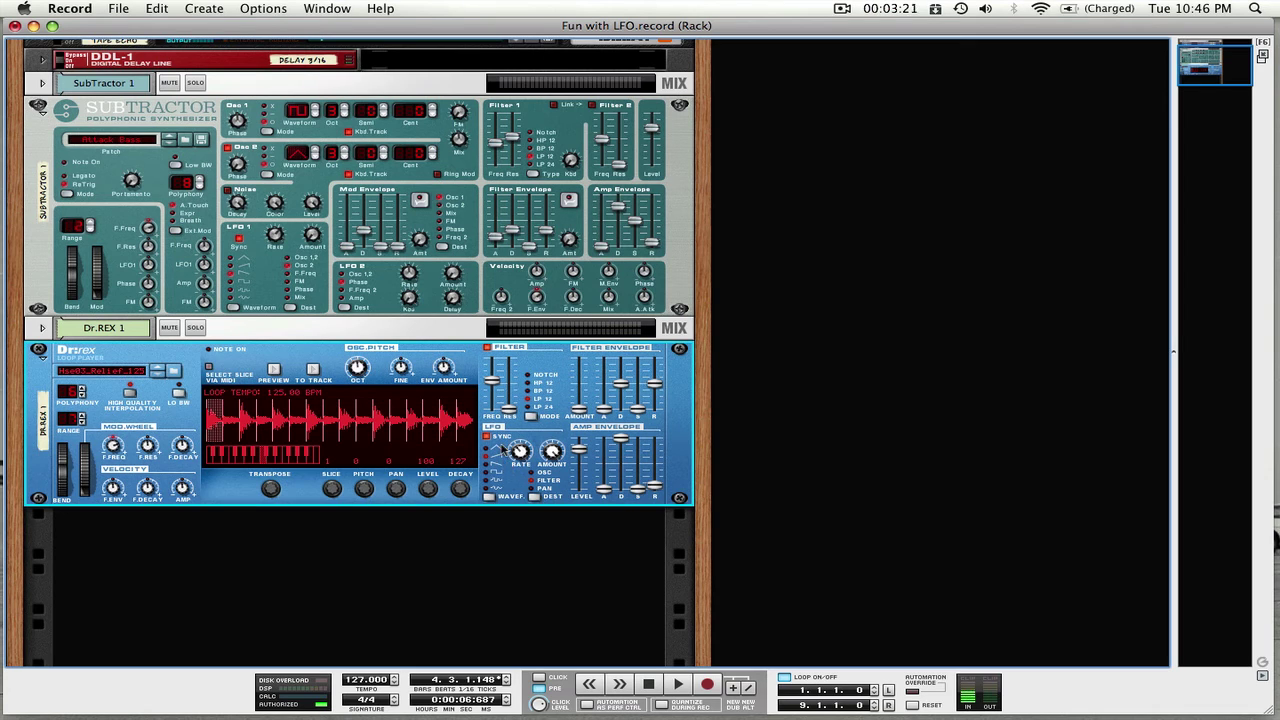
Play the song from the start to audition the Dr.REX LFO modulation, and return to the start of the loop
{"action": "left_click", "coordinate": [648, 684]}
{"action": "key", "text": "space"}
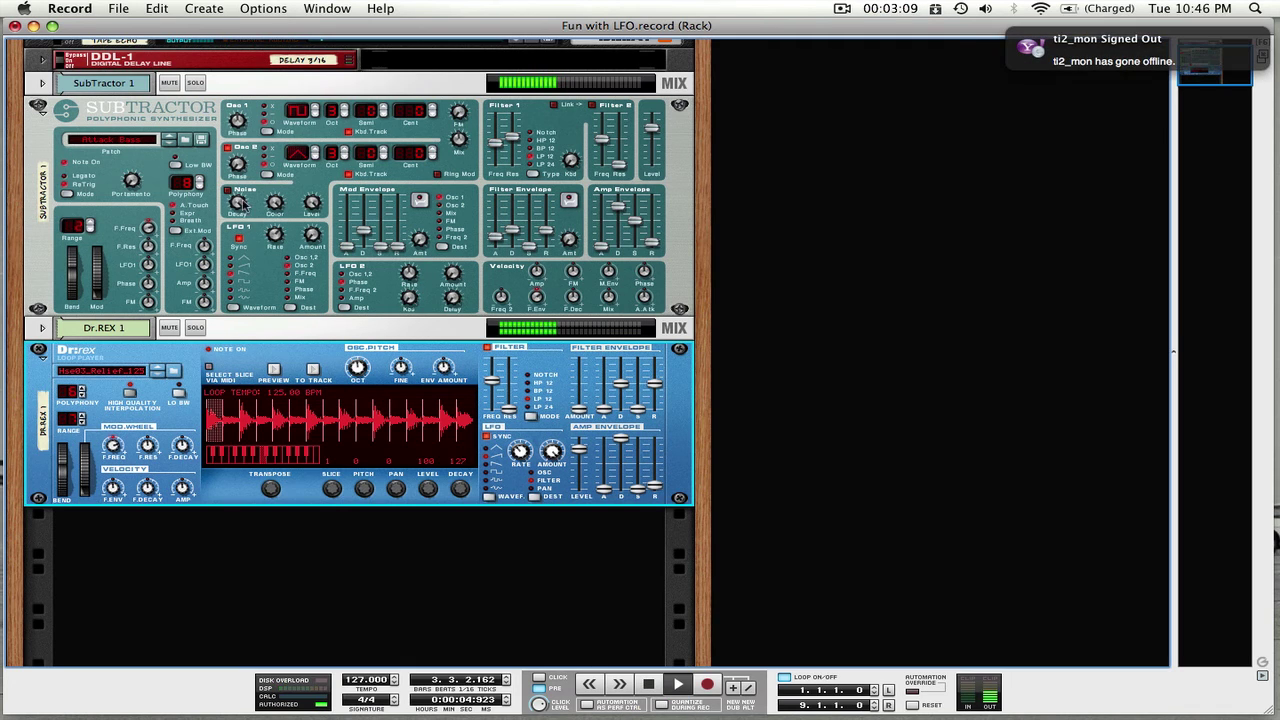
{"action": "left_click", "coordinate": [648, 684]}
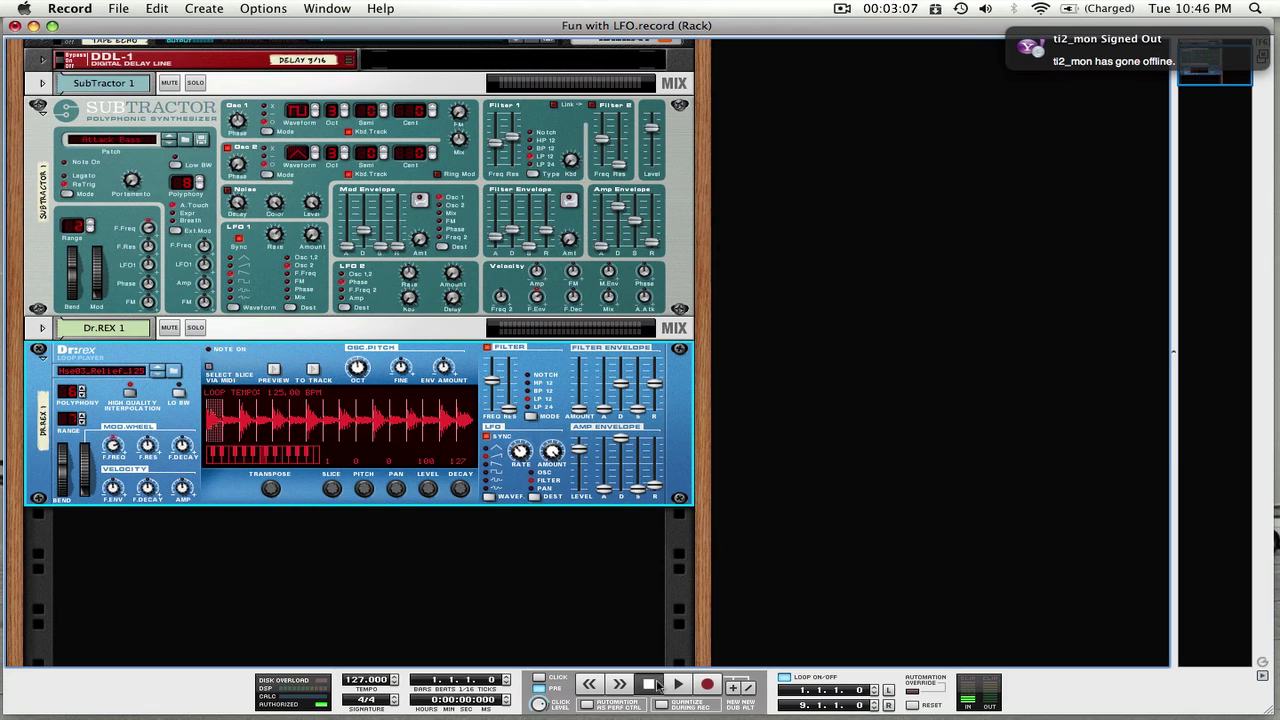
{"action": "left_click", "coordinate": [648, 684]}
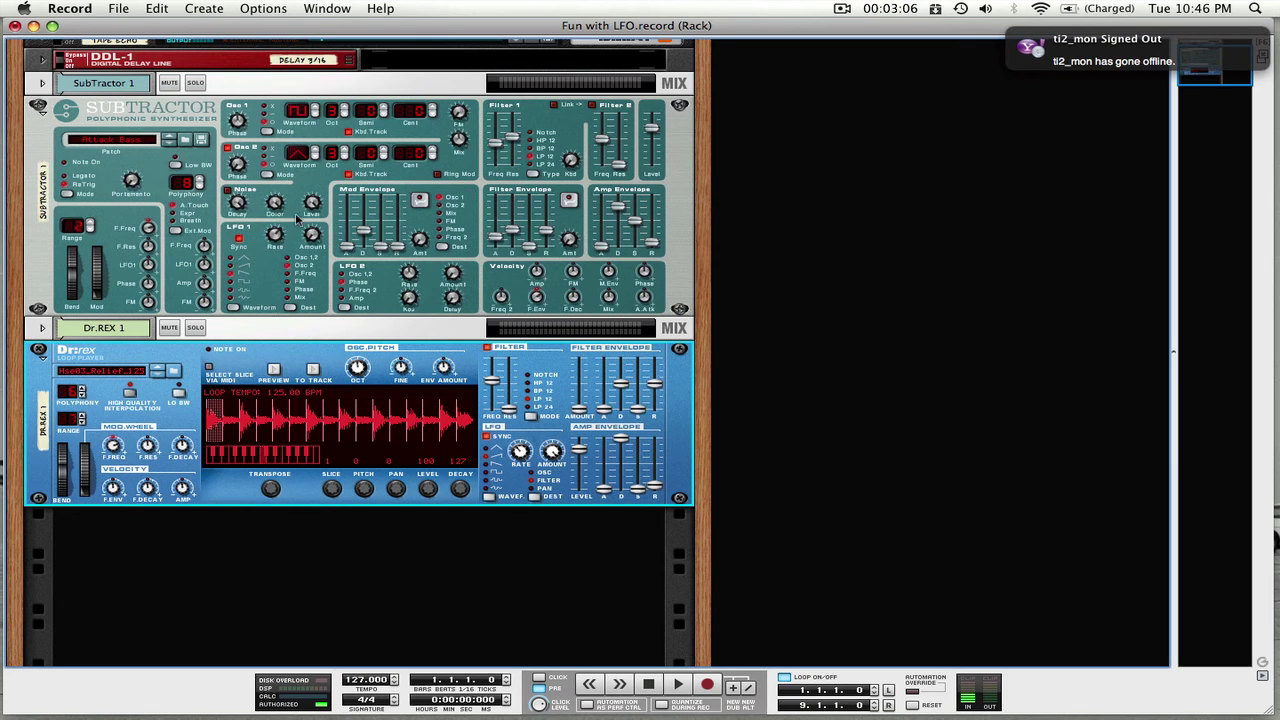
Choose the SubTractor's LFO 1 waveform, set its destination to F.Freq, and play the song to audition the modulation, stopping partway
{"action": "left_click", "coordinate": [236, 285]}
{"action": "mouse_move", "coordinate": [277, 238]}
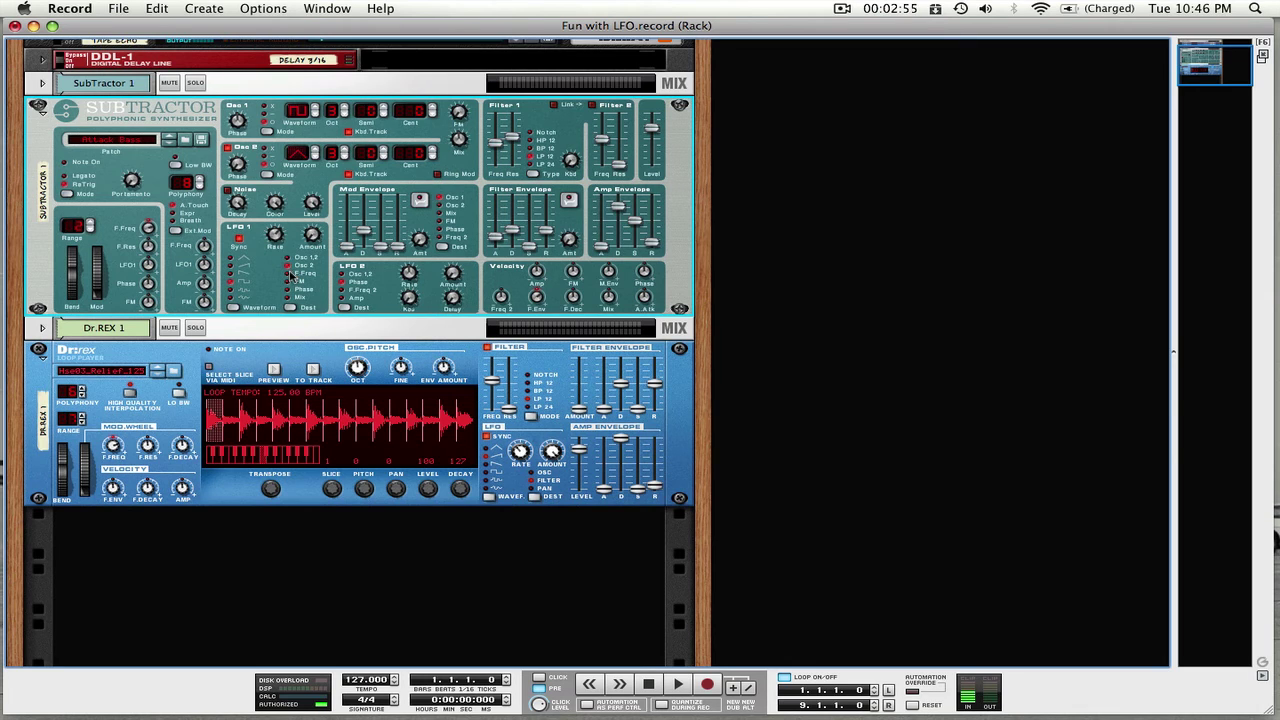
{"action": "key", "text": "space"}
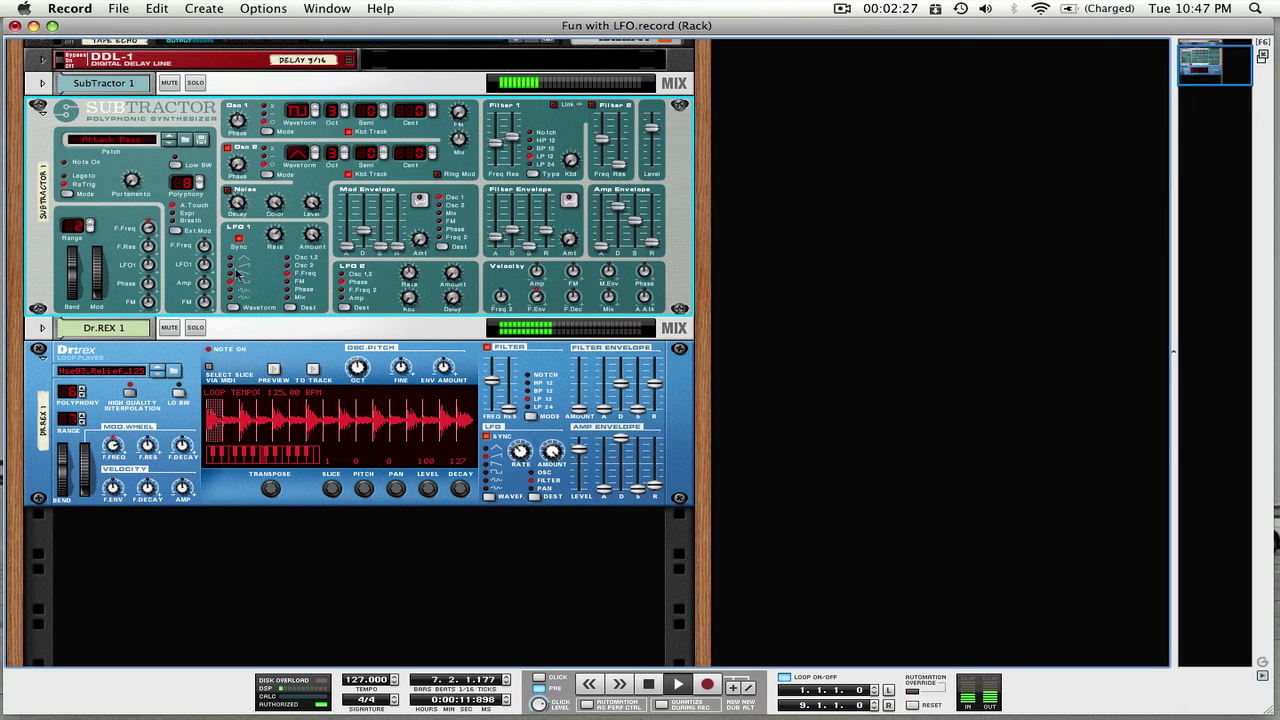
{"action": "key", "text": "space"}
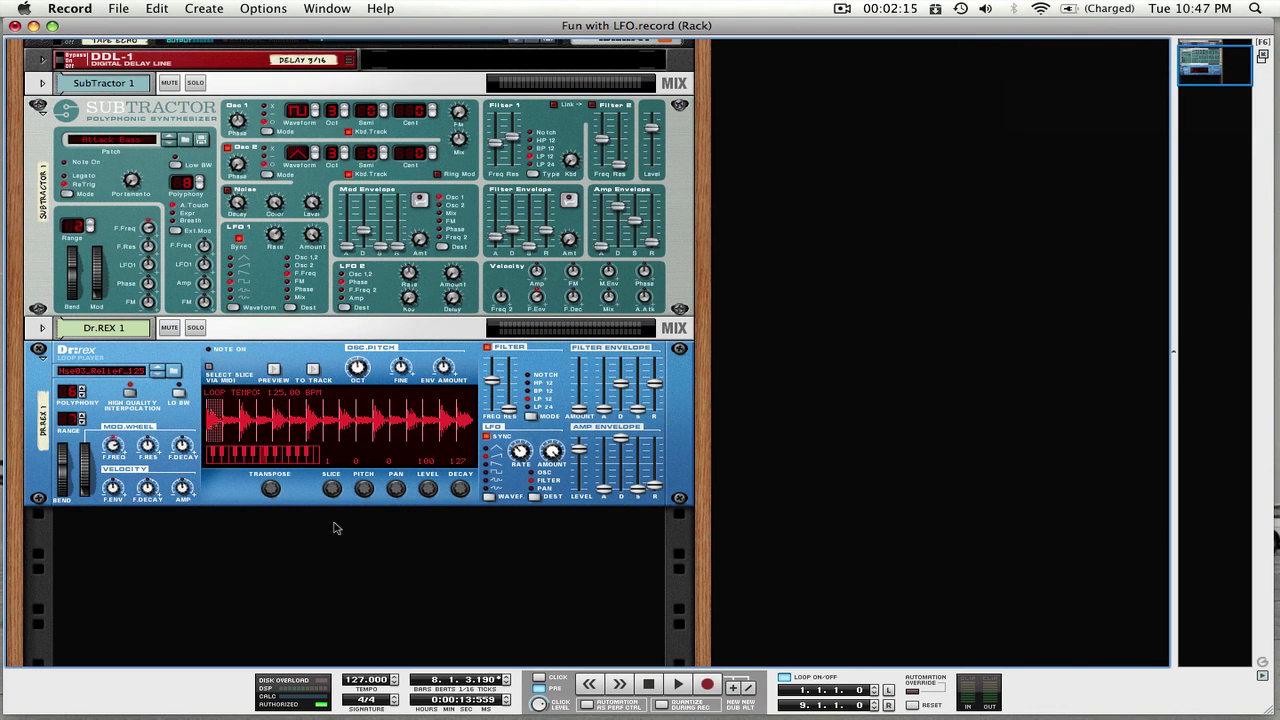
{"action": "left_click", "coordinate": [119, 8]}
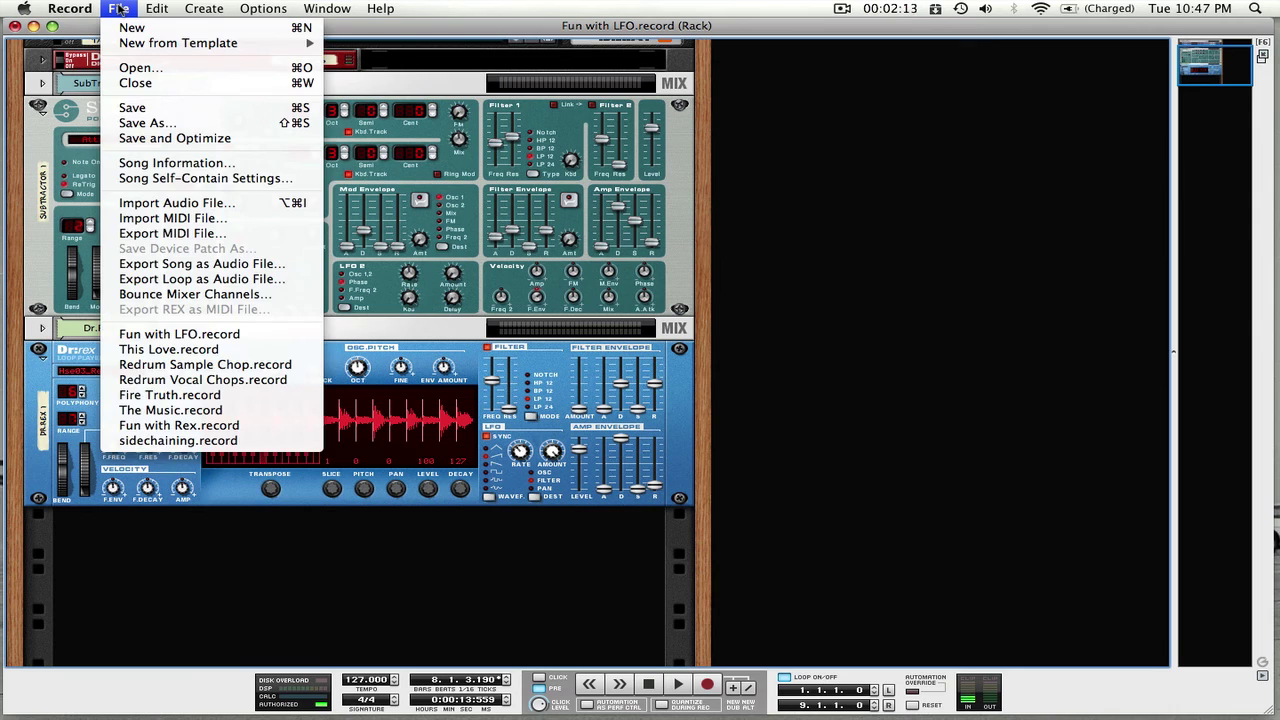
{"action": "left_click", "coordinate": [119, 8]}
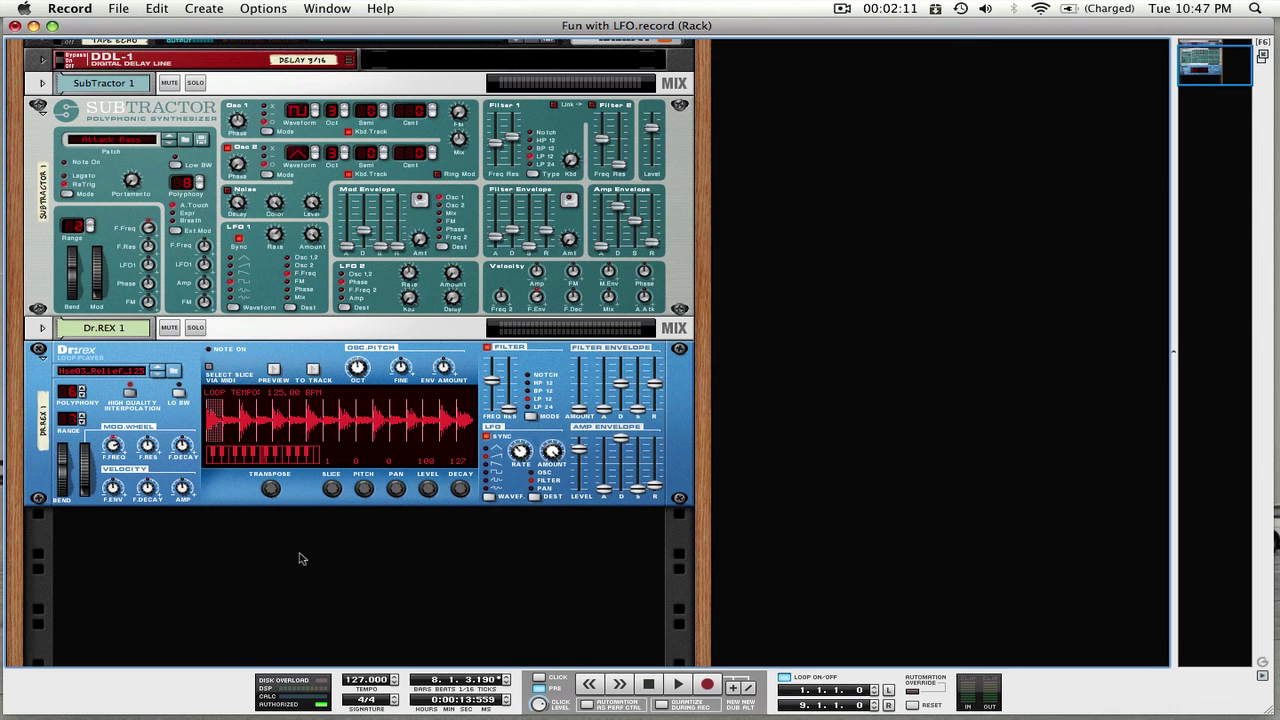